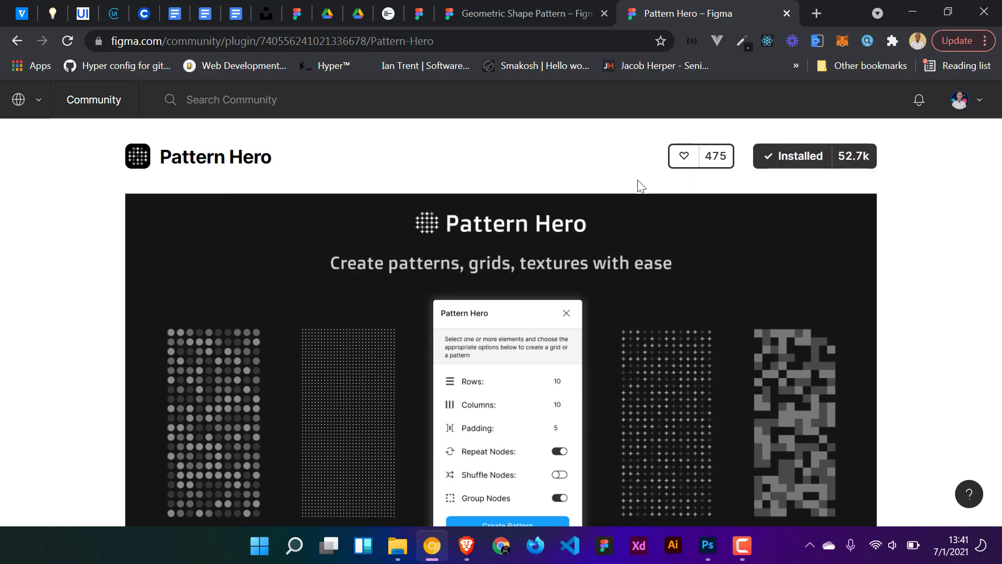
- Scroll through the Pattern Hero plugin page to read its description and options
scroll(920, 186, "down", 5)
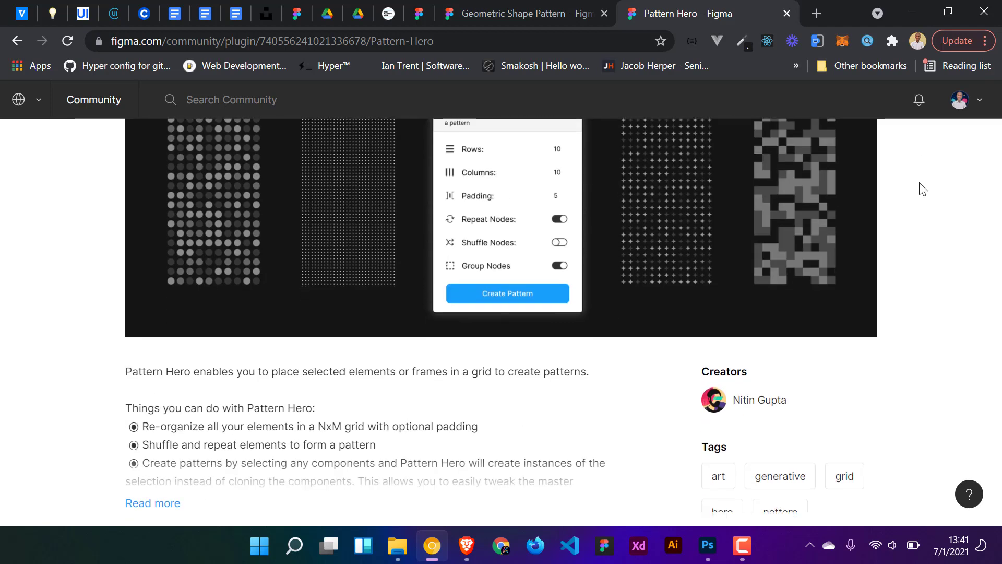
scroll(922, 189, "up", 5)
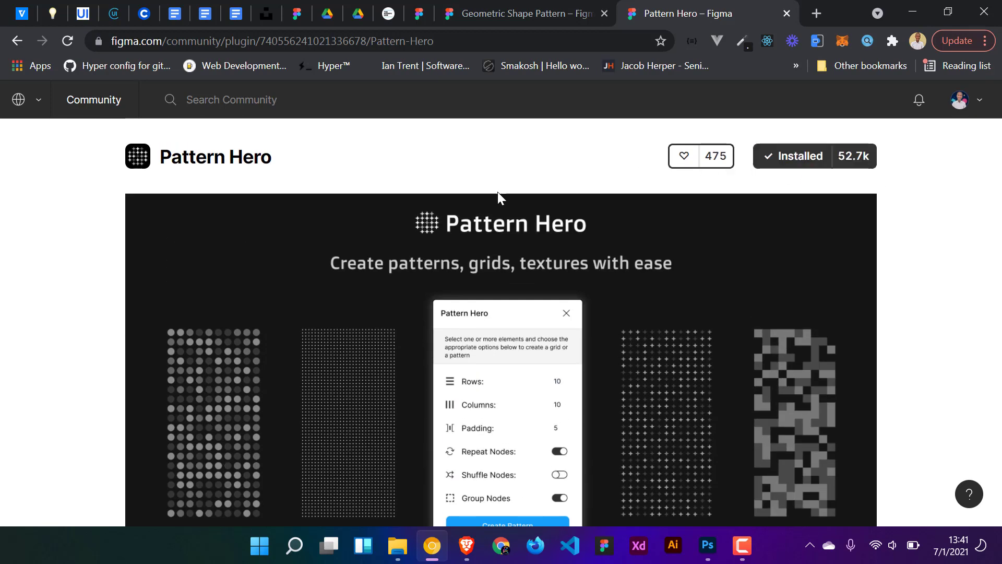
scroll(496, 194, "down", 7)
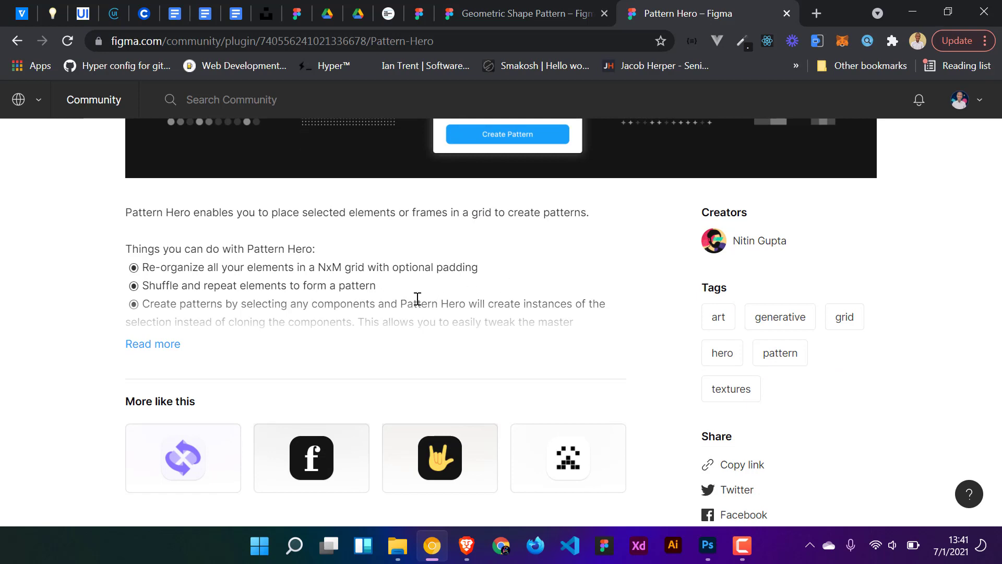
scroll(522, 293, "up", 6)
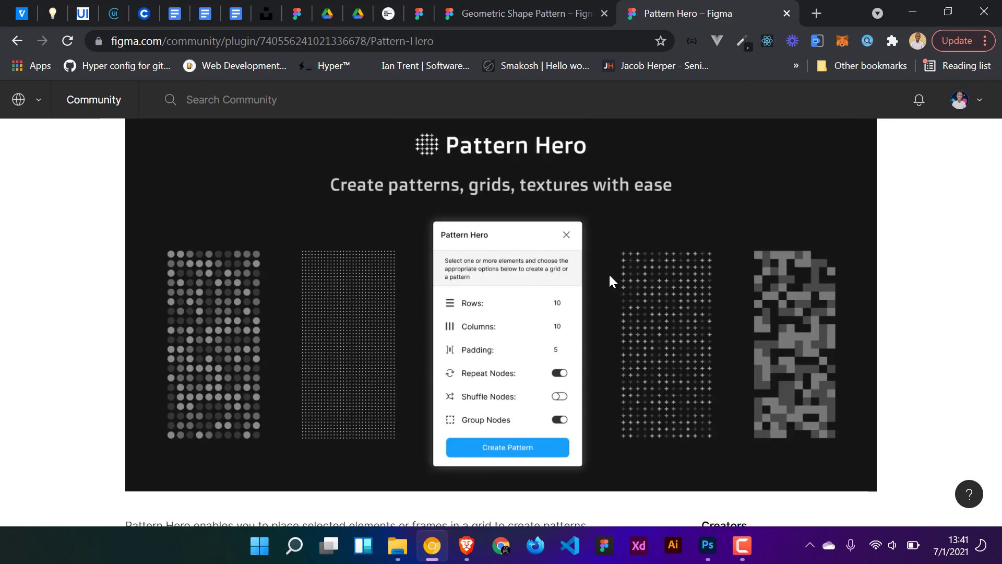
scroll(589, 281, "up", 2)
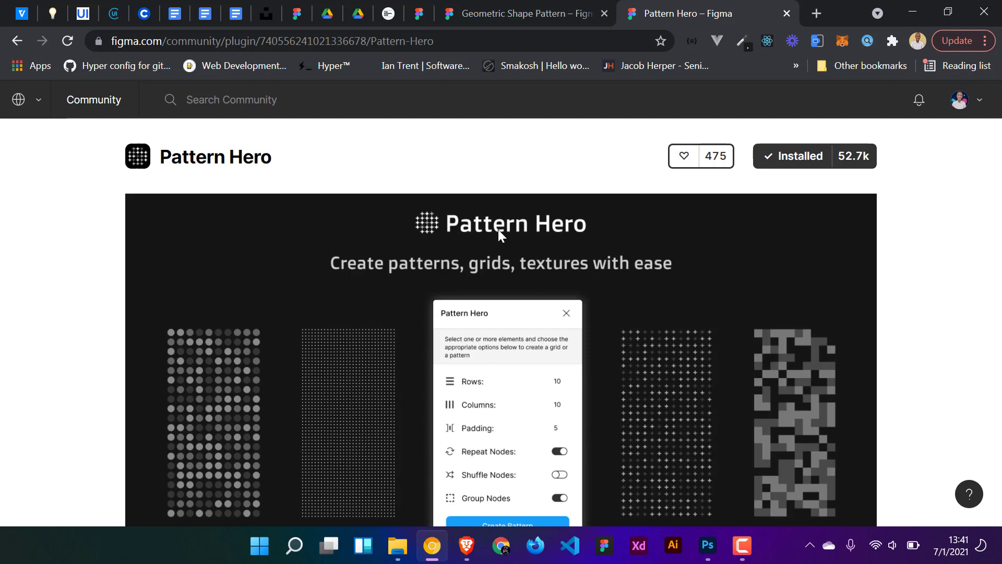
- Switch to the Geometric Shape Pattern file and draw a rectangle about 308 × 286 inside the Geometric shape type frame
left_click(478, 7)
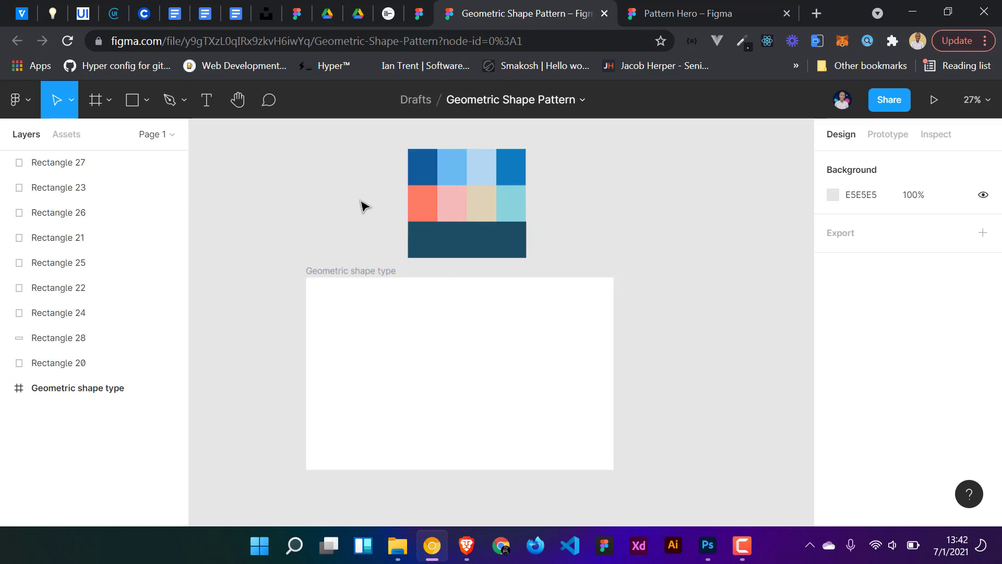
left_click_drag(355, 146, 384, 157)
left_click(554, 249)
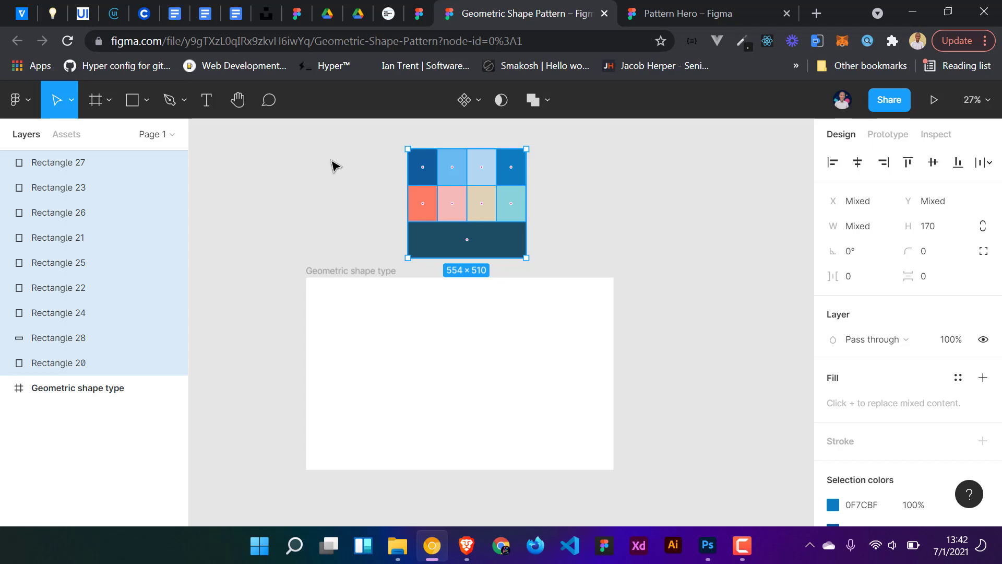
left_click(404, 338)
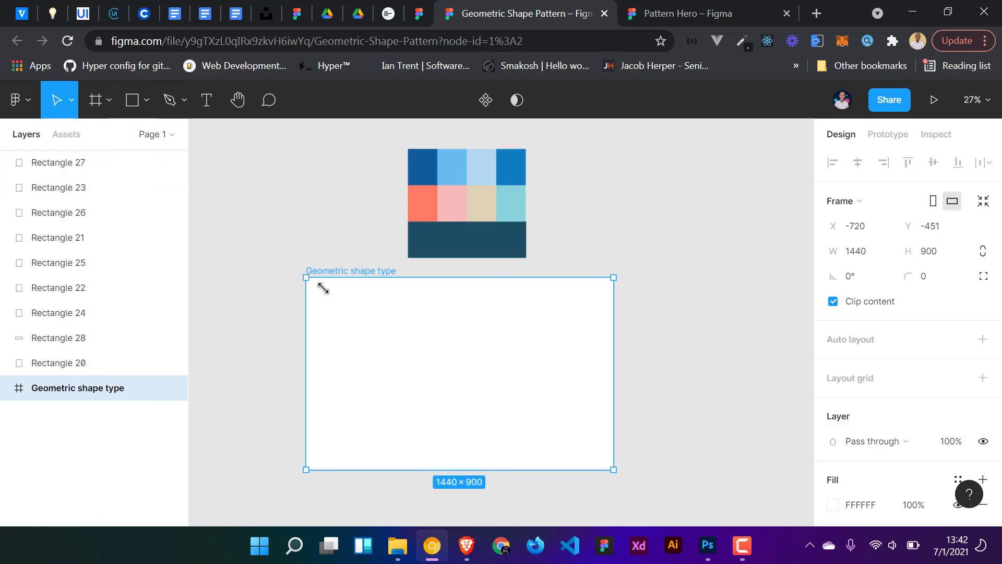
left_click(134, 100)
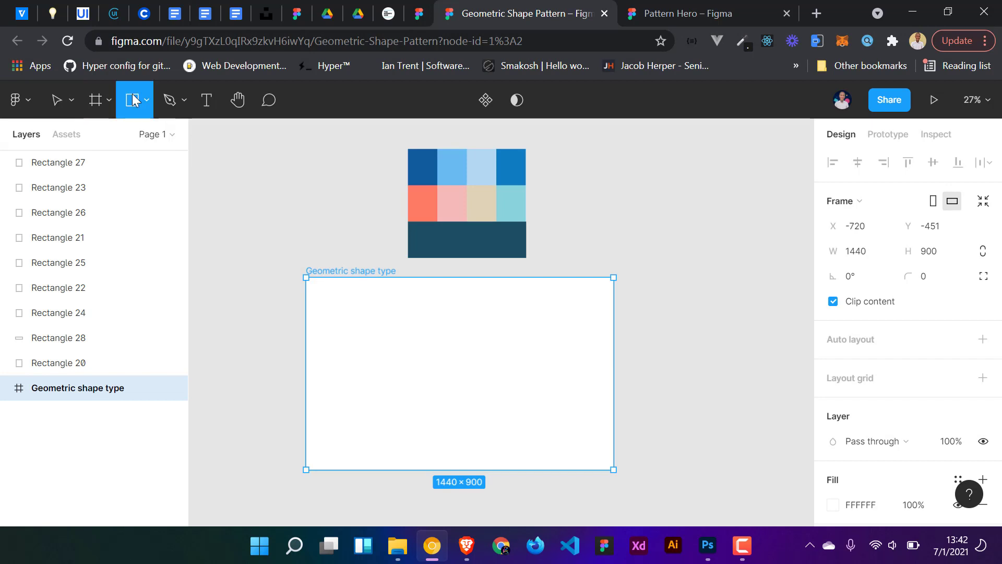
left_click_drag(323, 290, 389, 351)
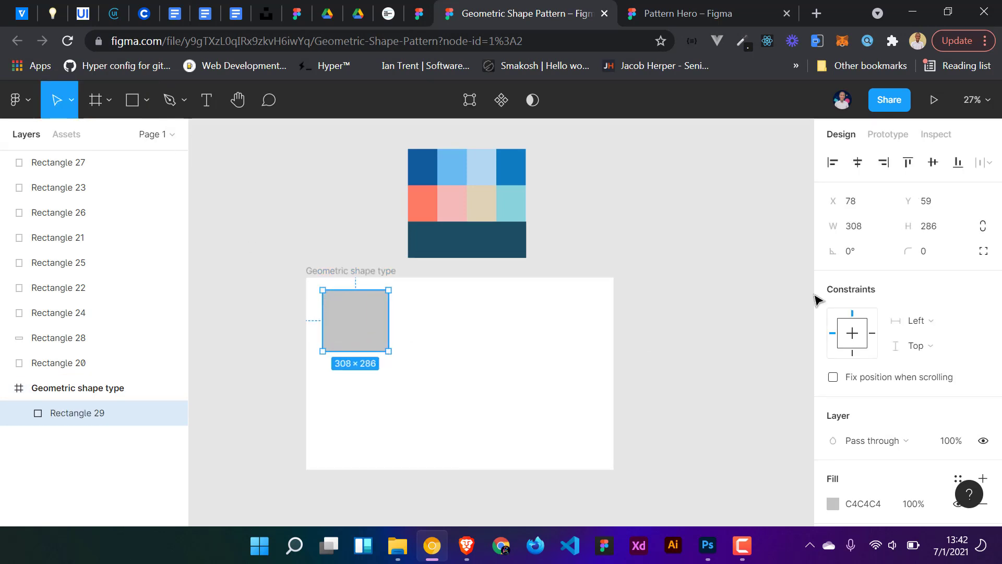
- Resize the rectangle to 200 × 200
left_click(860, 234)
type("2")
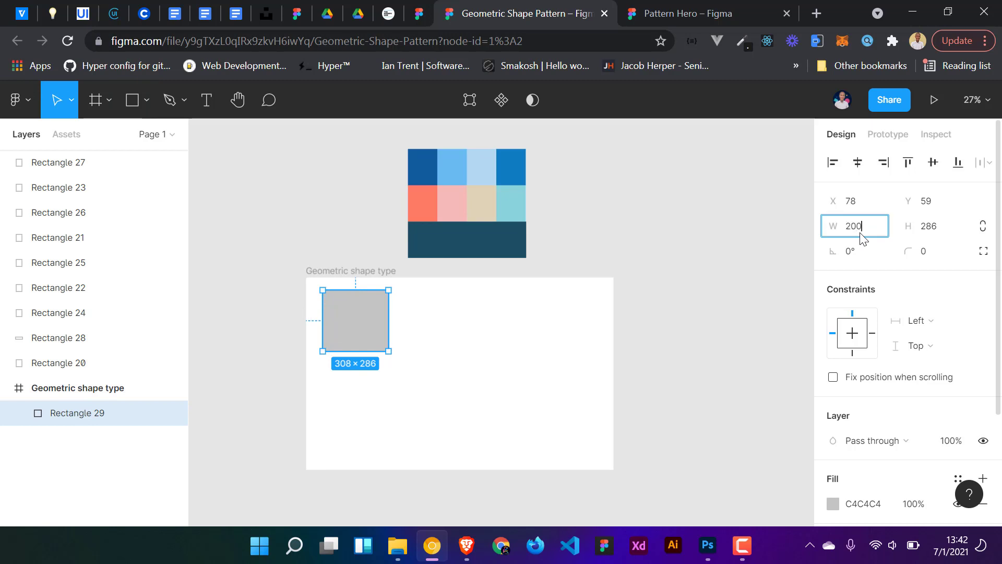
type("00")
key("Tab")
type("20")
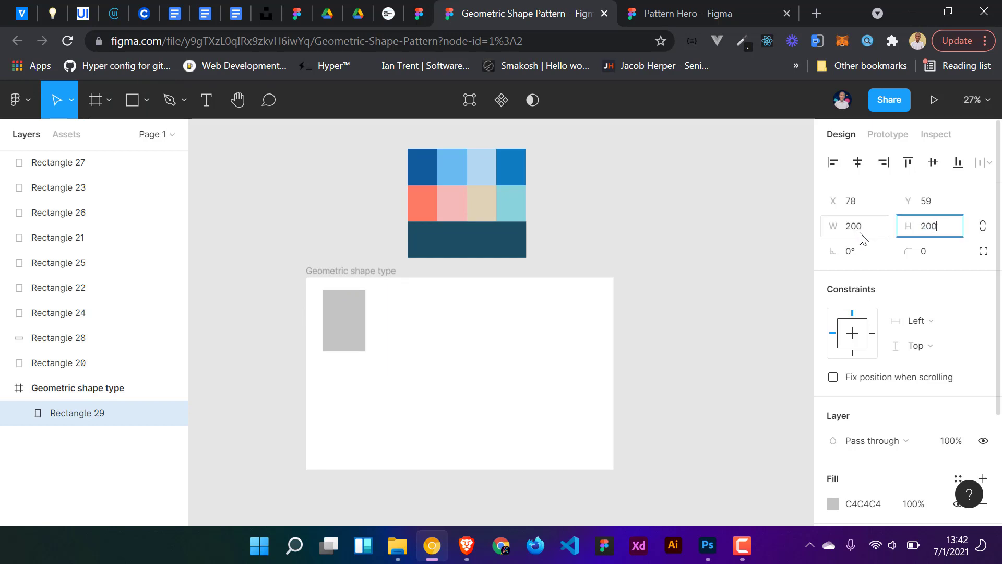
key("Return")
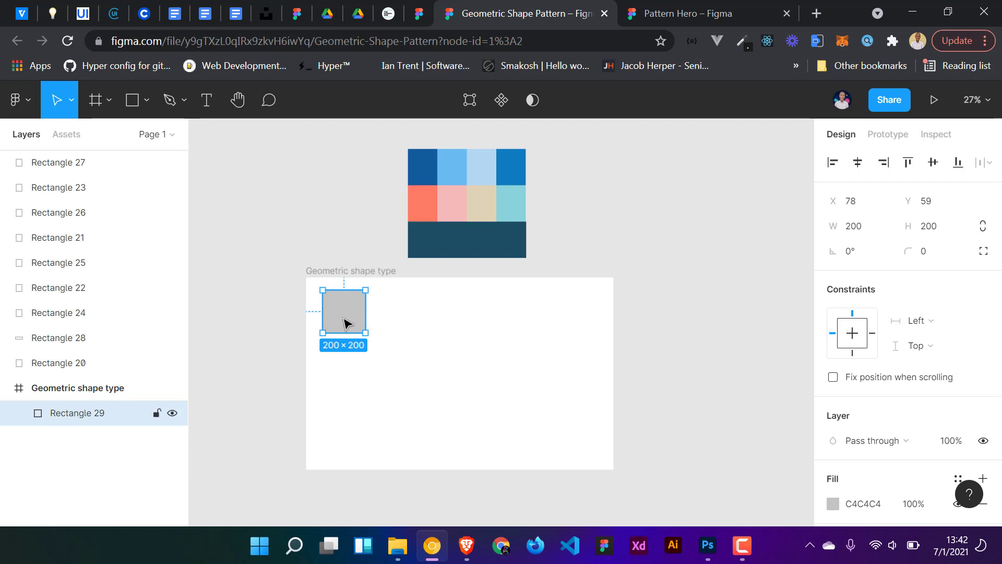
- Paste a copy of the square and fill it with the teal 8AD3DC picked from the colour palette
key("ctrl+v")
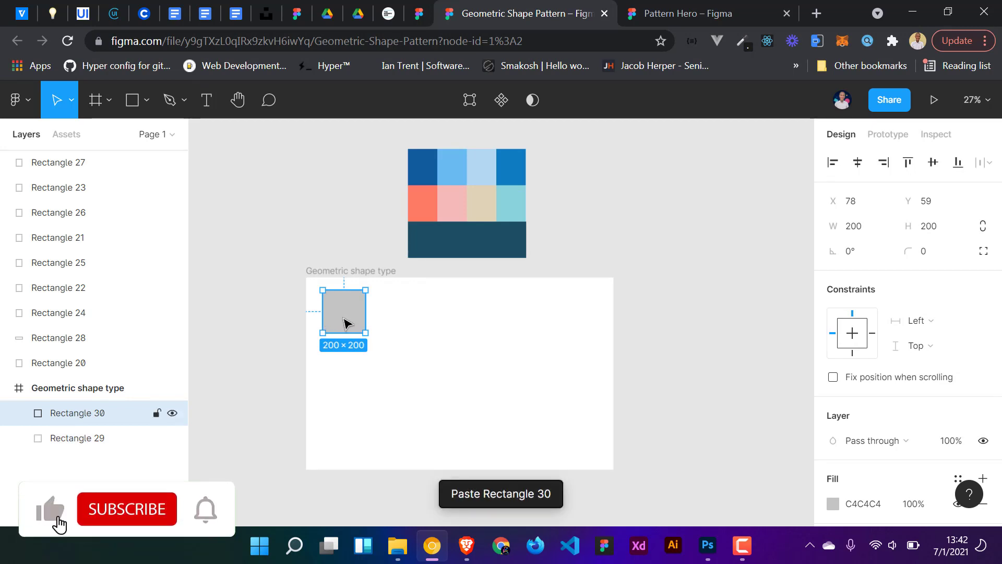
key("i")
left_click(511, 199)
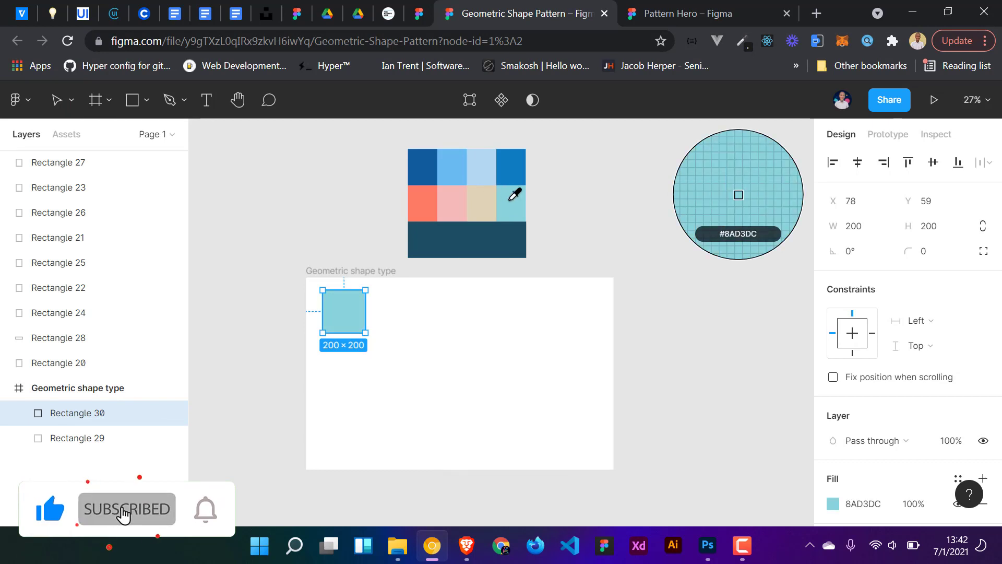
- Halve the teal copy's width and height to 100 × 100
left_click(867, 226)
left_click(869, 227)
type("/")
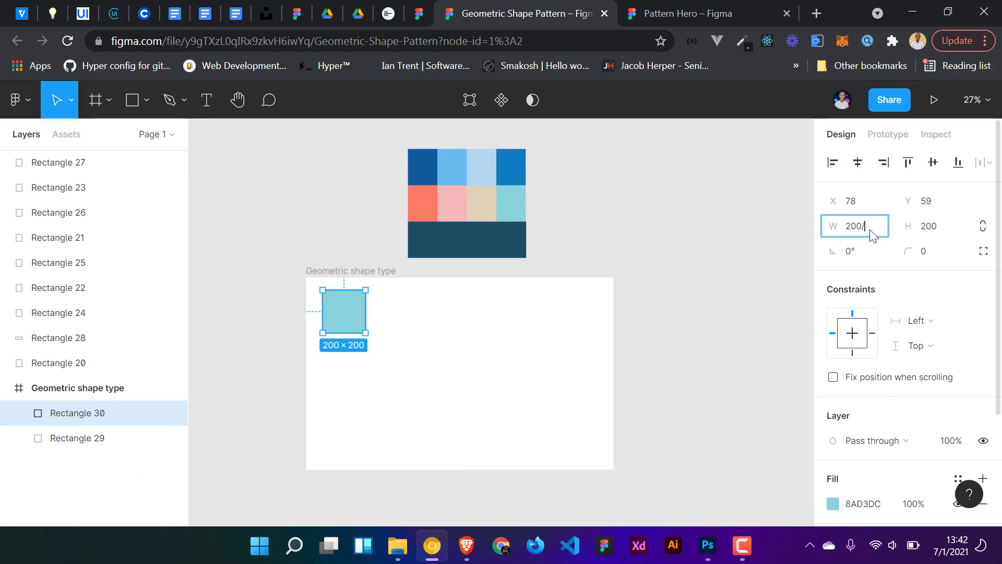
type("2")
key("Return")
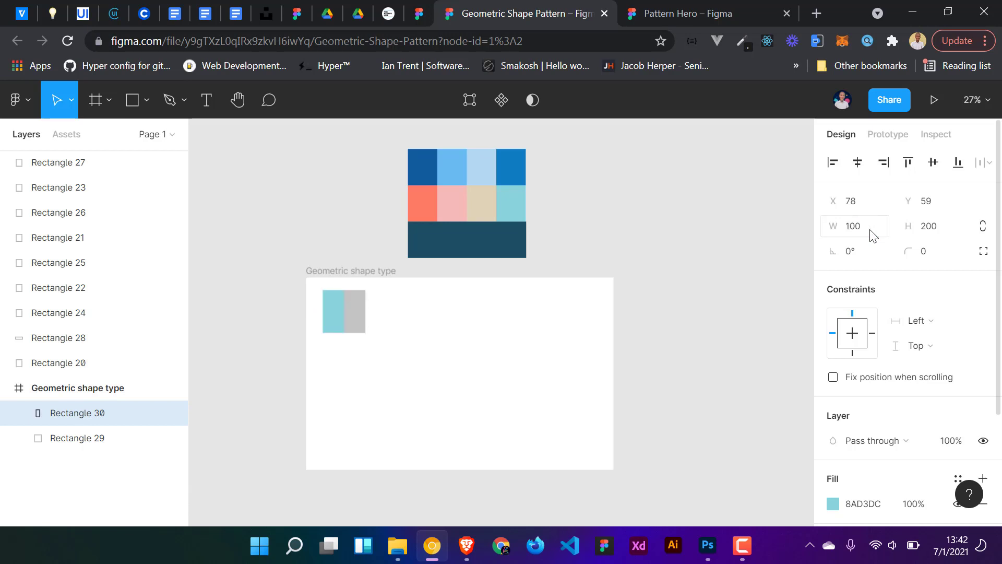
left_click(951, 228)
left_click(959, 221)
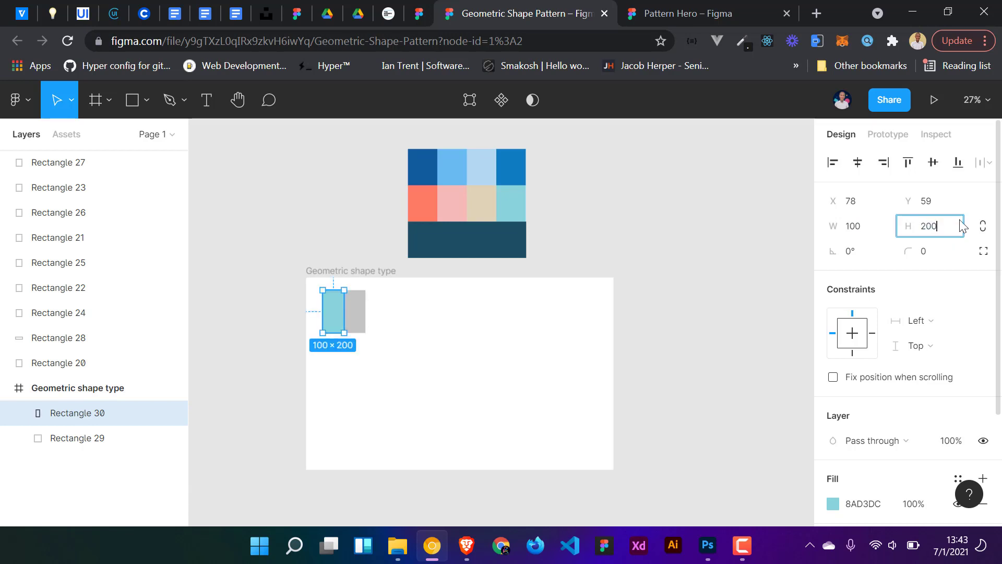
type("/2")
key("Return")
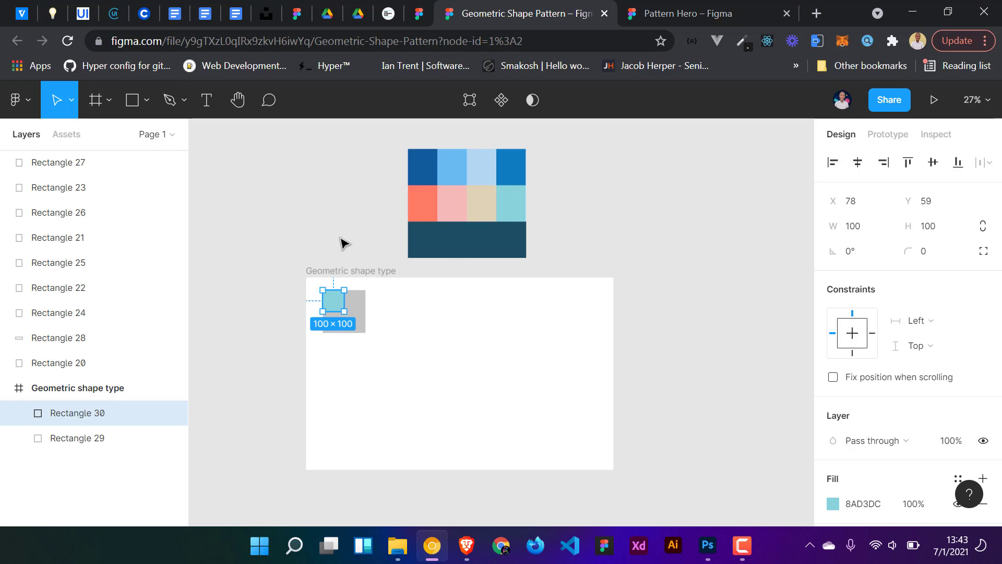
- Duplicate the teal square into the bottom-right quadrant of the grey square
scroll(365, 344, "up", 10)
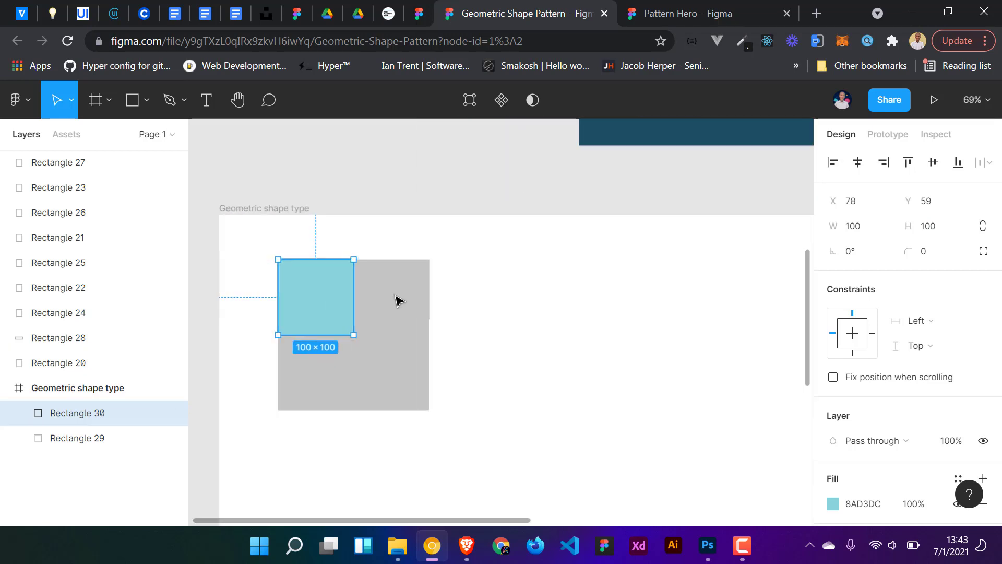
scroll(376, 321, "up", 1)
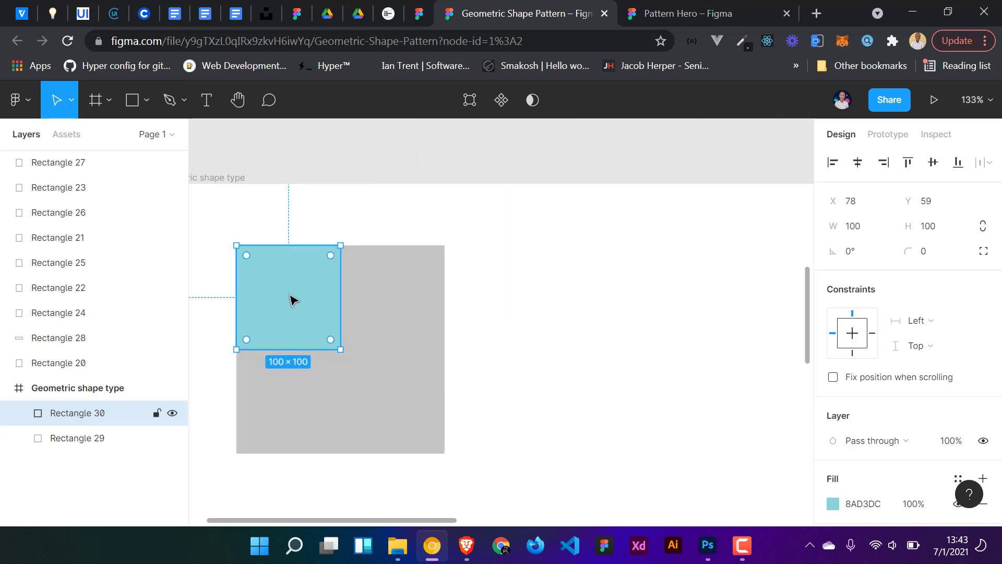
left_click_drag(324, 327, 394, 406)
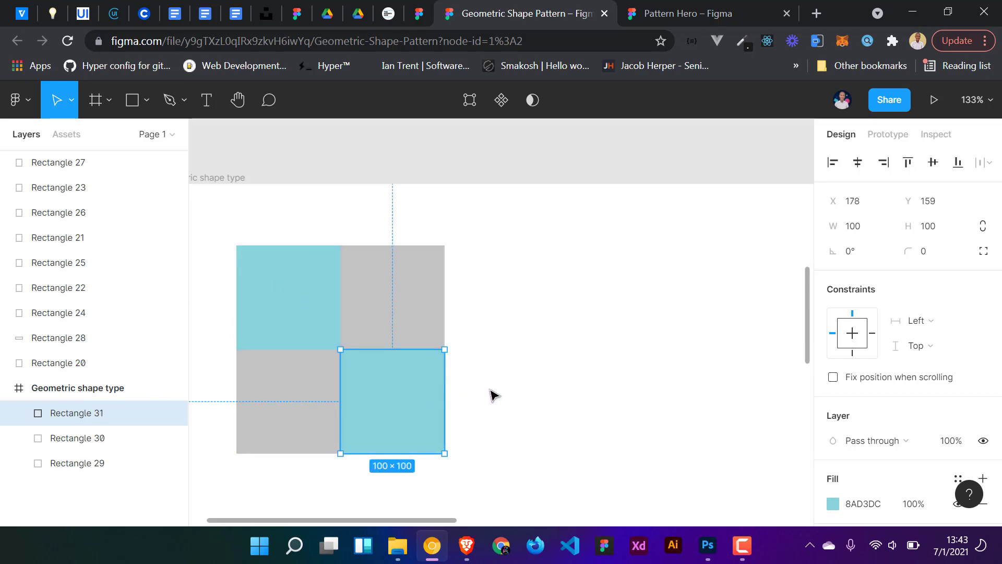
- Round the top-right and bottom-left vertices of the top-left teal square to a corner radius of 100
left_click(473, 371)
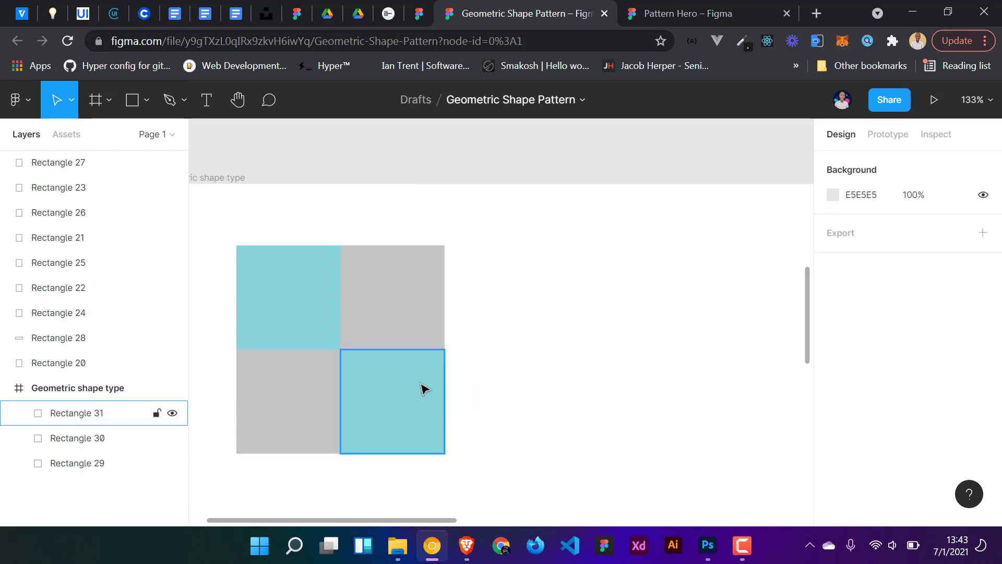
left_click(312, 296)
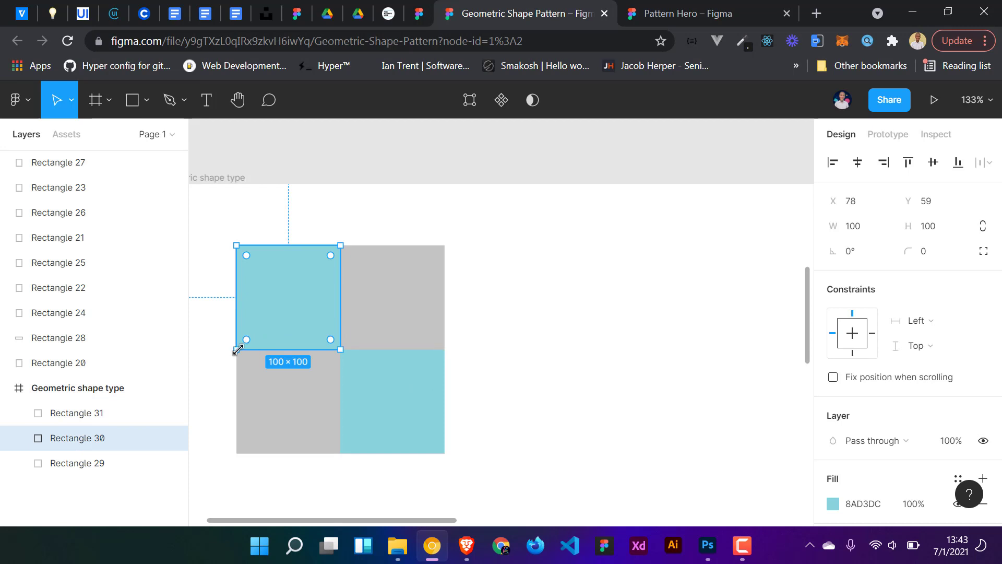
double_click(320, 277)
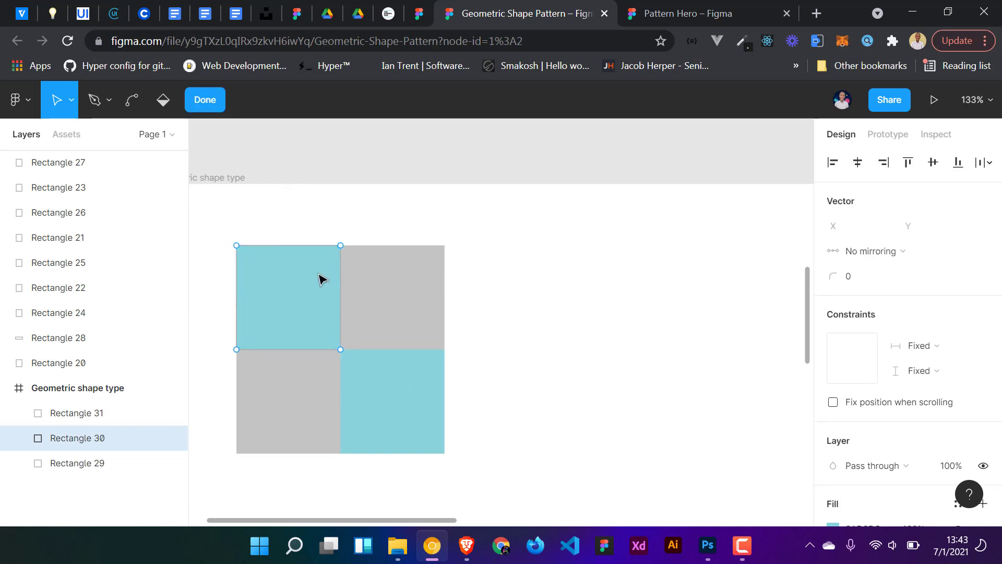
left_click(341, 245)
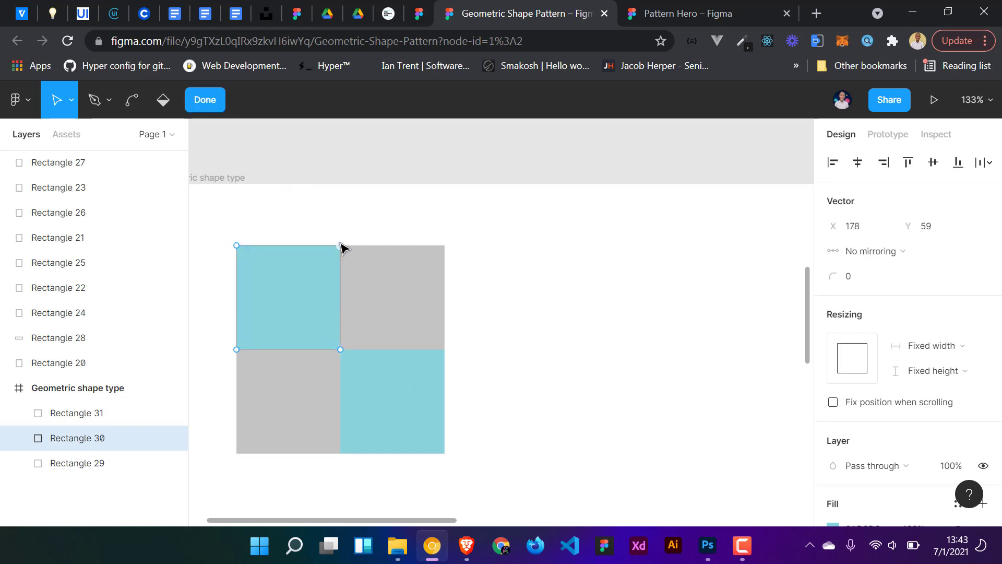
left_click(237, 349, "shift")
left_click(850, 279)
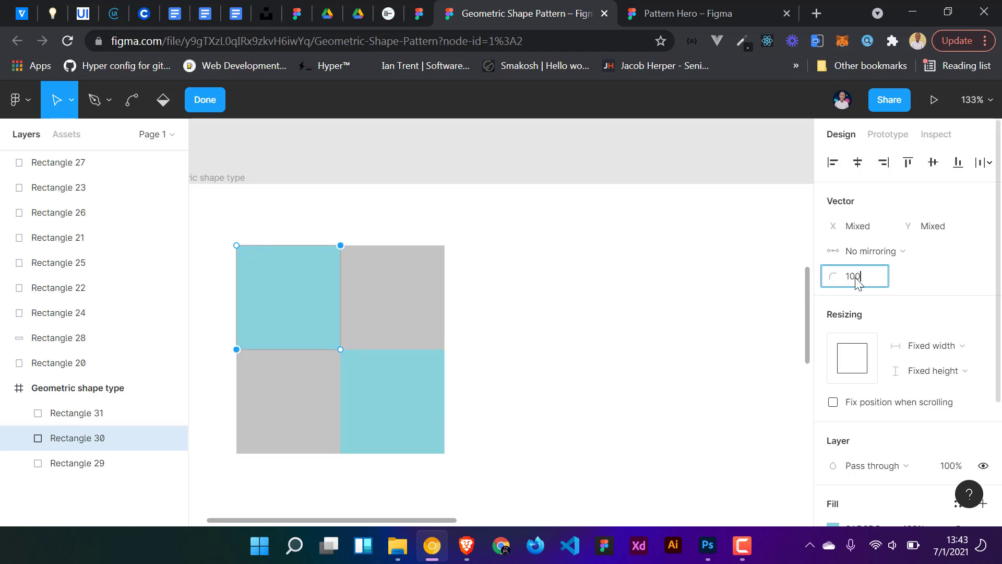
key("Return")
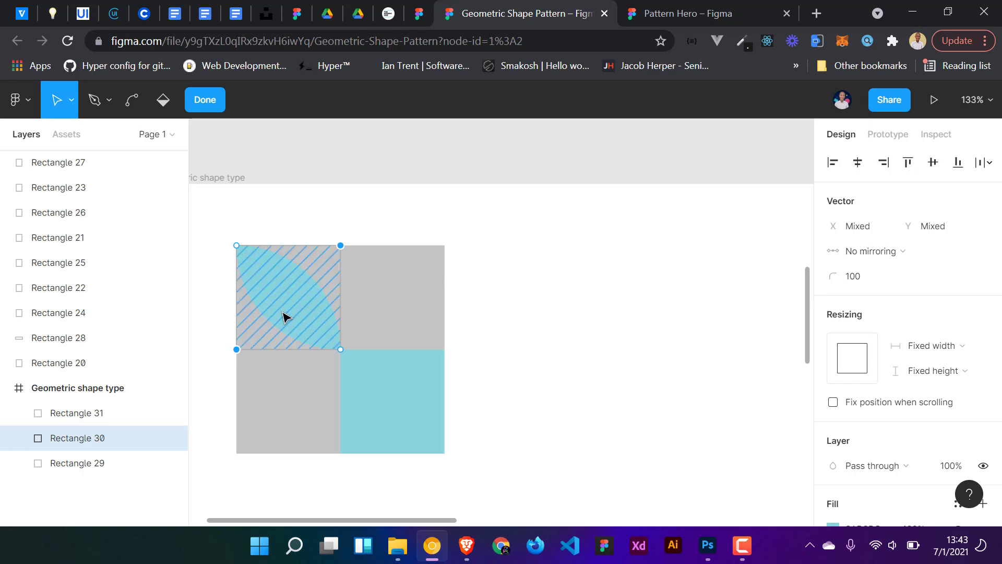
- Reset the bottom-left vertex of that square to a corner radius of 0, leaving a quarter circle
left_click(237, 350)
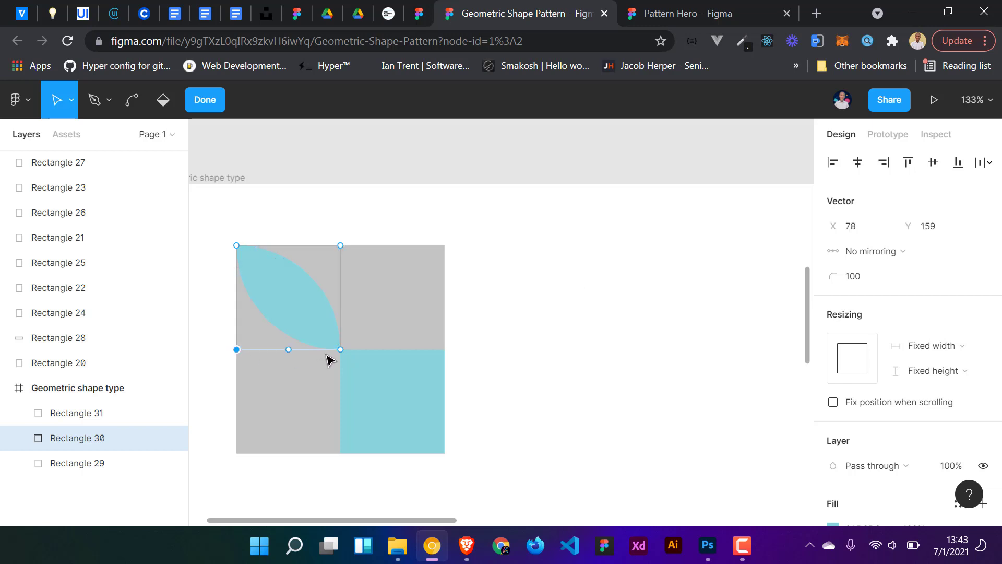
left_click(866, 282)
type("0")
key("Return")
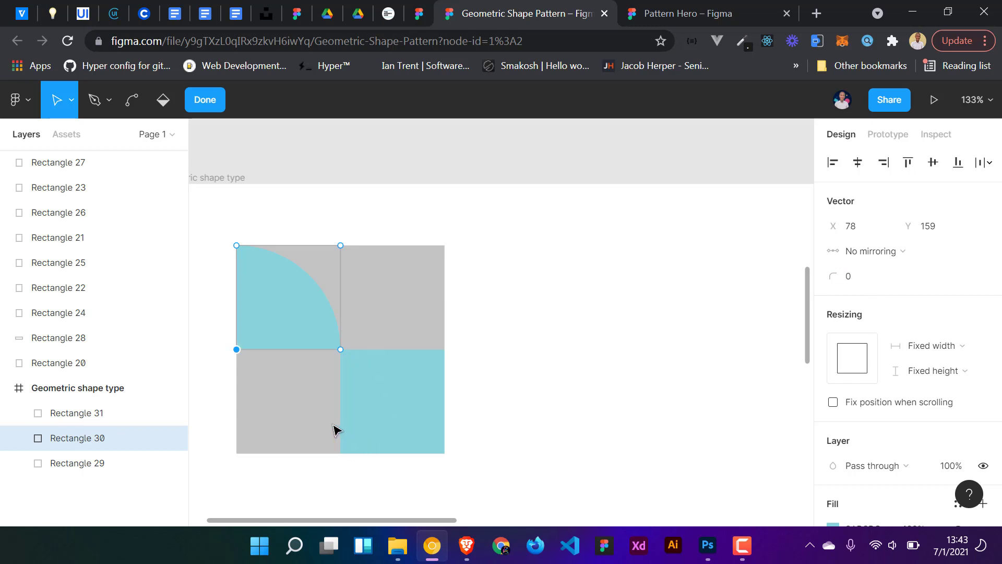
- Round the bottom-left vertex of the bottom-right teal square to a corner radius of 100 and finish vector editing
key("Escape")
left_click(417, 421)
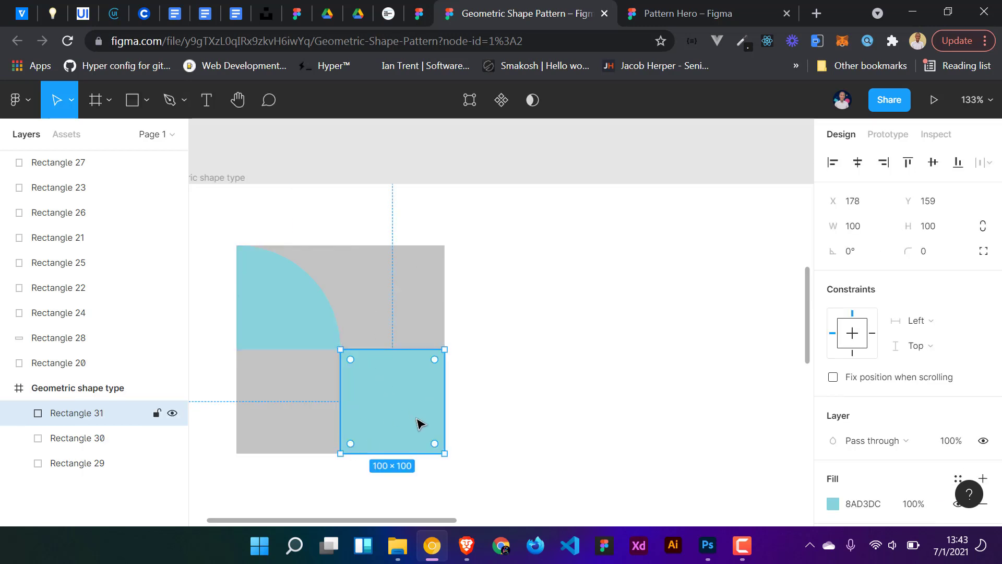
double_click(384, 433)
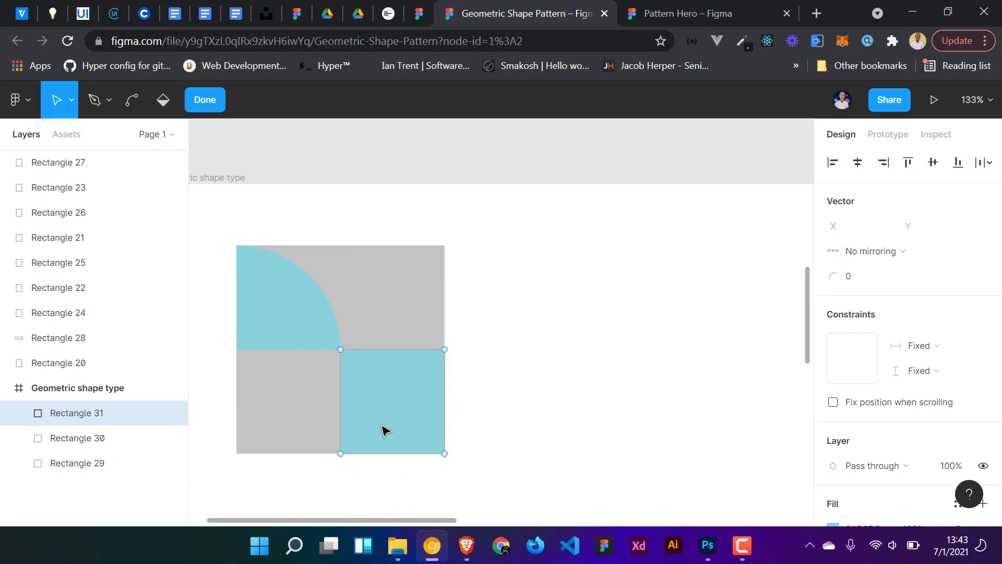
left_click(340, 453)
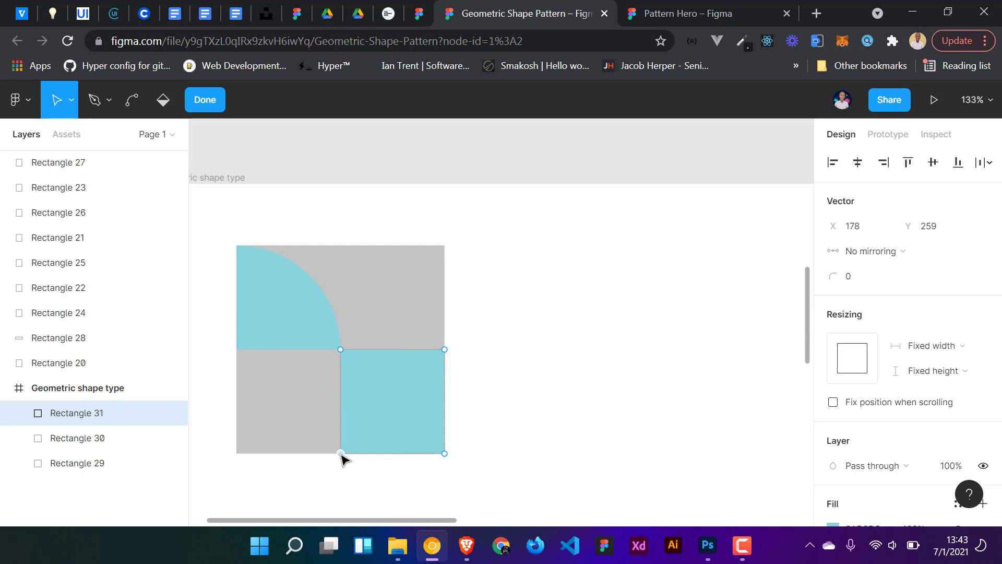
left_click(861, 282)
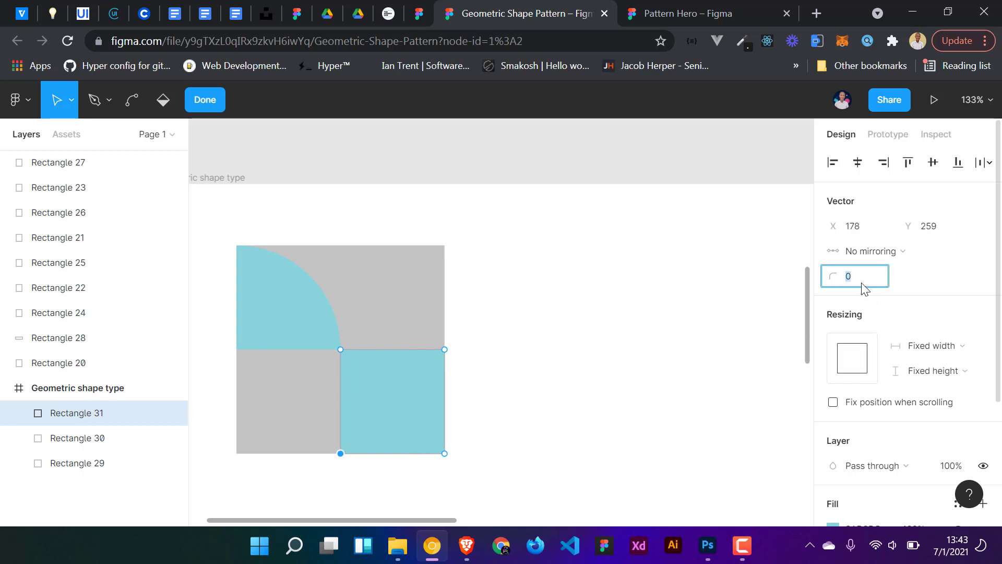
type("100")
key("Return")
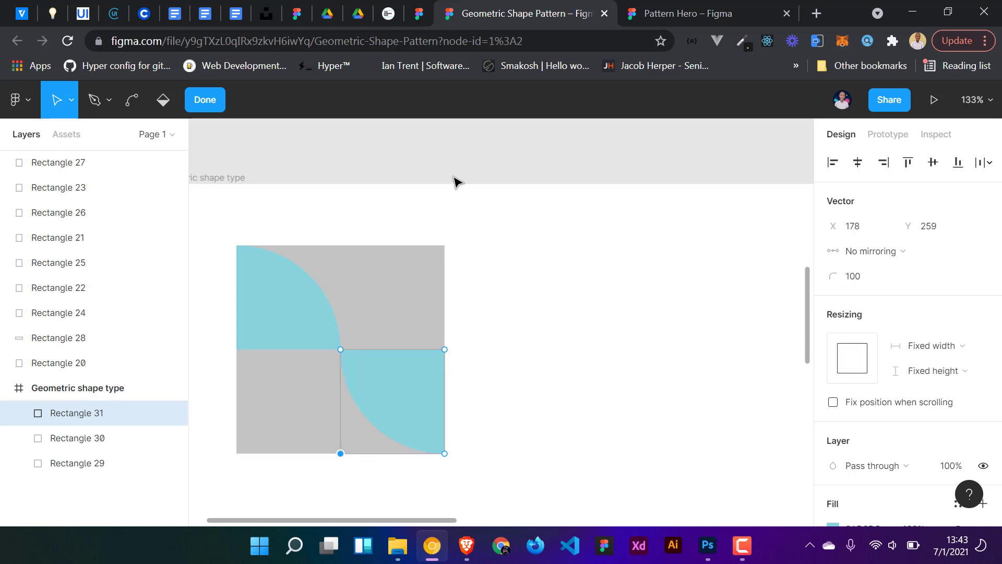
left_click(208, 100)
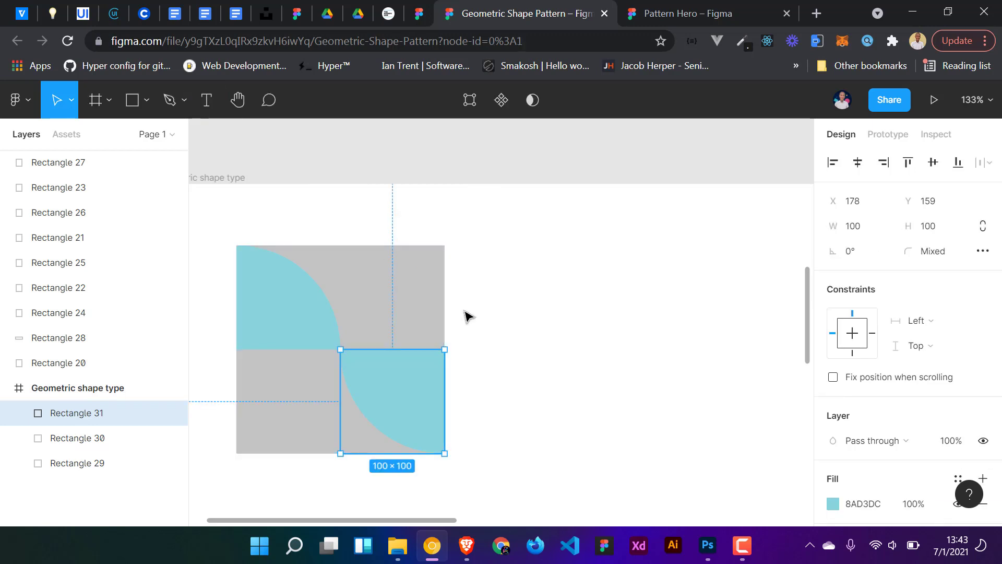
- Duplicate the finished 2×2 tile and place the copy directly to its right
left_click(465, 315)
scroll(470, 318, "down", 3)
left_click_drag(496, 411, 331, 280)
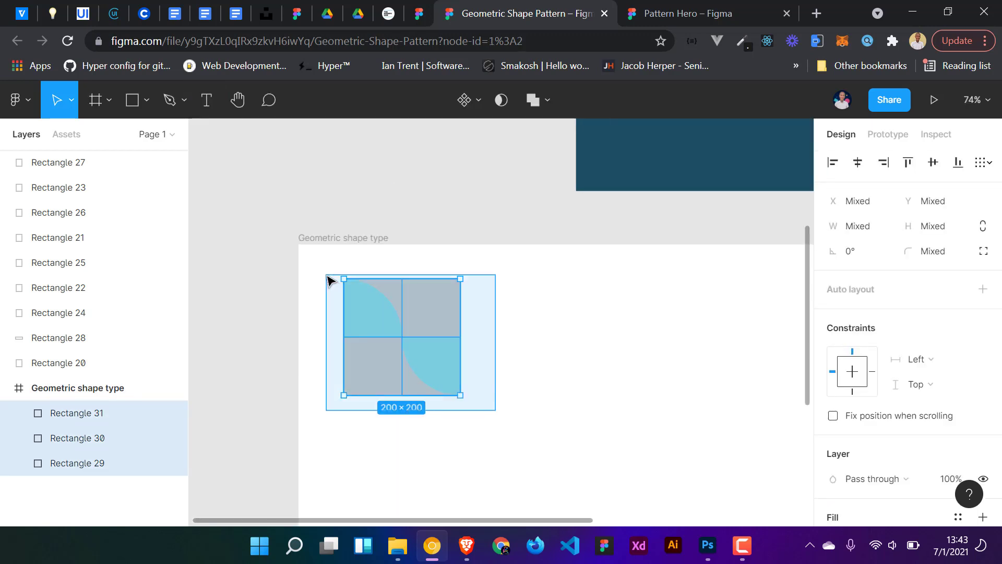
left_click_drag(408, 335, 510, 334)
left_click(522, 439)
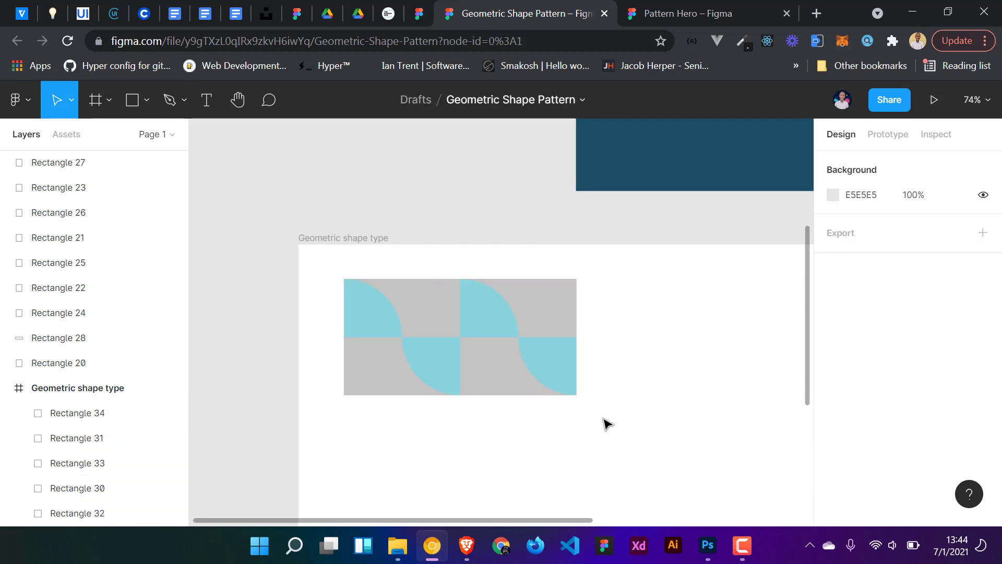
- Stretch the second tile's top-left quarter circle down to 200 tall so it covers the bottom-left quadrant
scroll(604, 417, "up", 2)
scroll(610, 410, "up", 1)
left_click(550, 360)
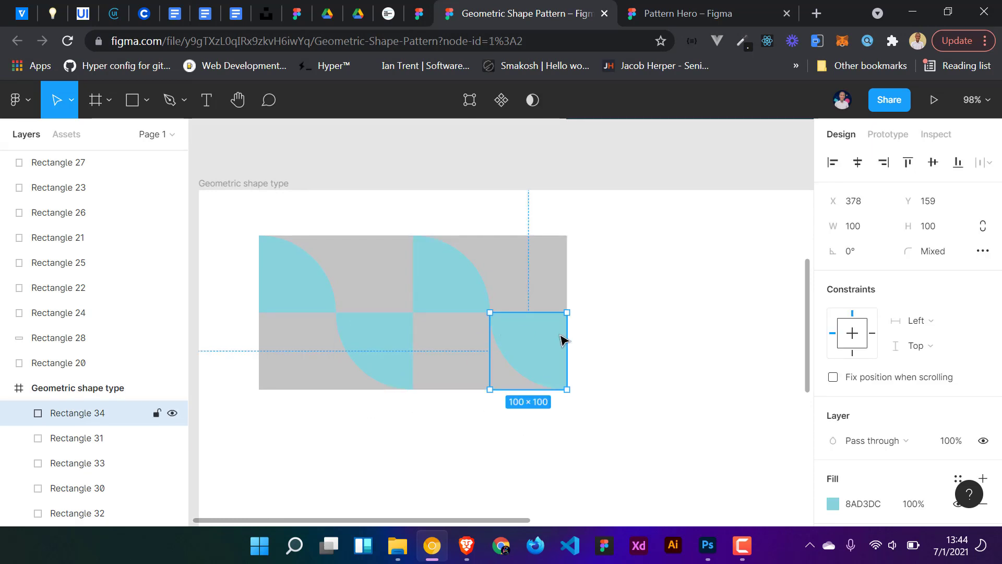
left_click(431, 308)
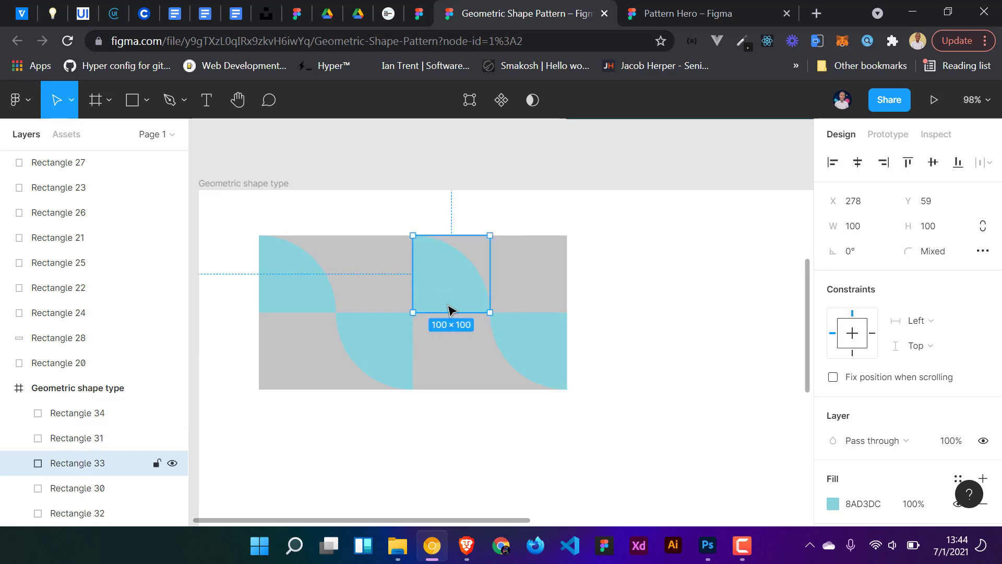
left_click_drag(447, 359, 446, 386)
left_click(453, 439)
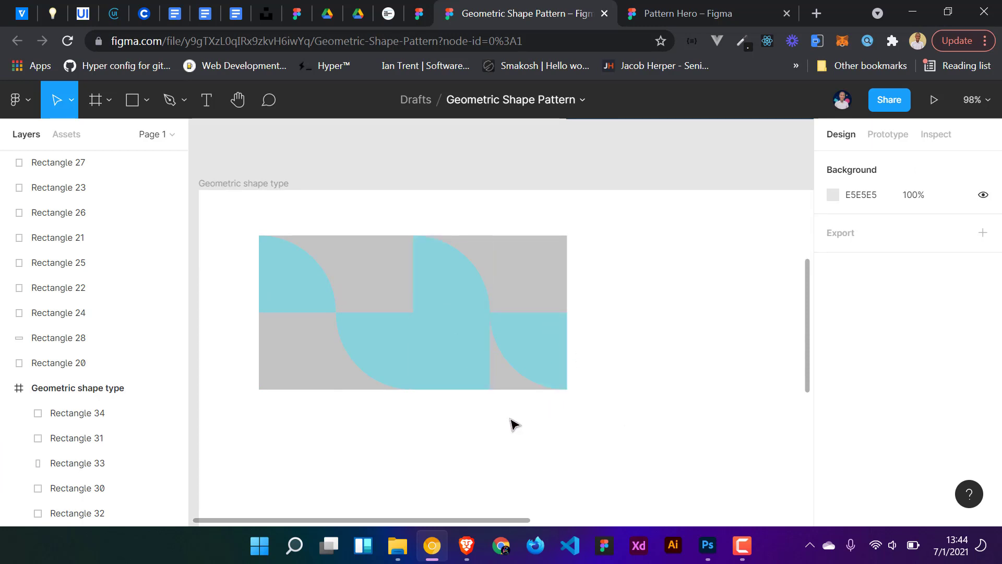
- Duplicate the second tile and place the copy to its right as a third tile
left_click_drag(563, 424, 444, 240)
left_click_drag(470, 311, 625, 314)
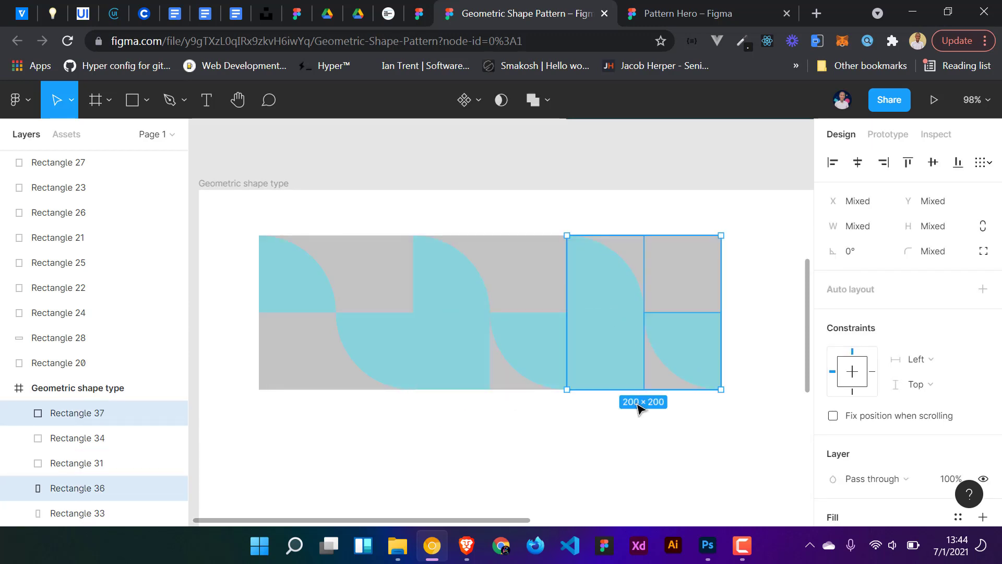
left_click(684, 409)
- Resize the third tile's tall left shape back to 100 tall
scroll(543, 407, "right", 3)
scroll(522, 344, "up", 3)
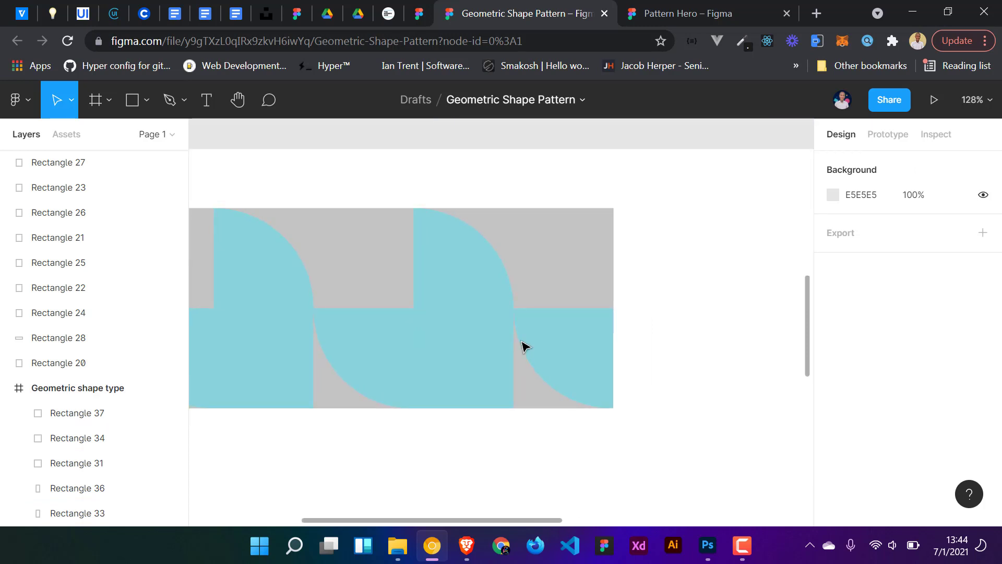
left_click(483, 373)
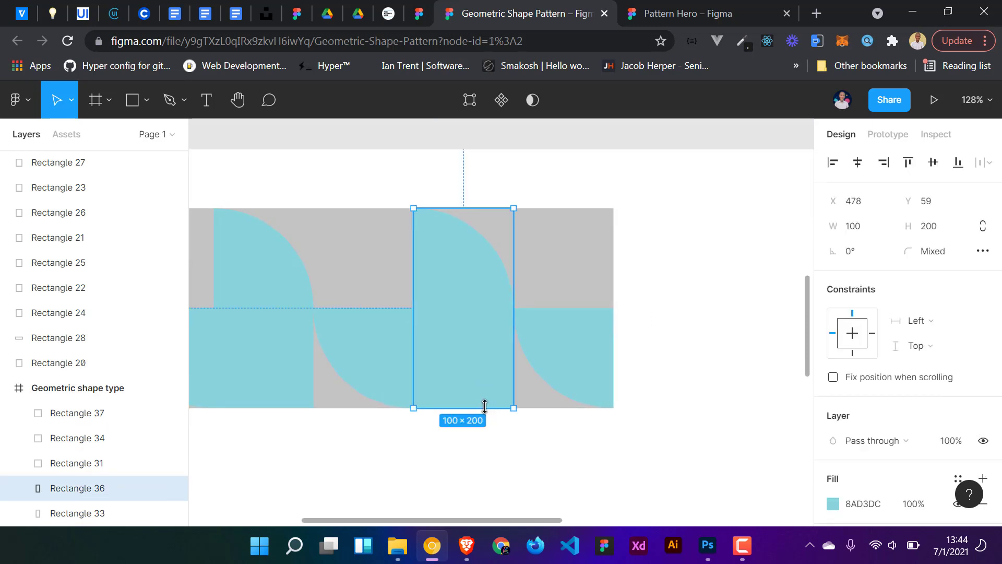
left_click_drag(484, 406, 479, 310)
- Round that shape's bottom-left vertex to a corner radius of 100, making a leaf shape
double_click(452, 286)
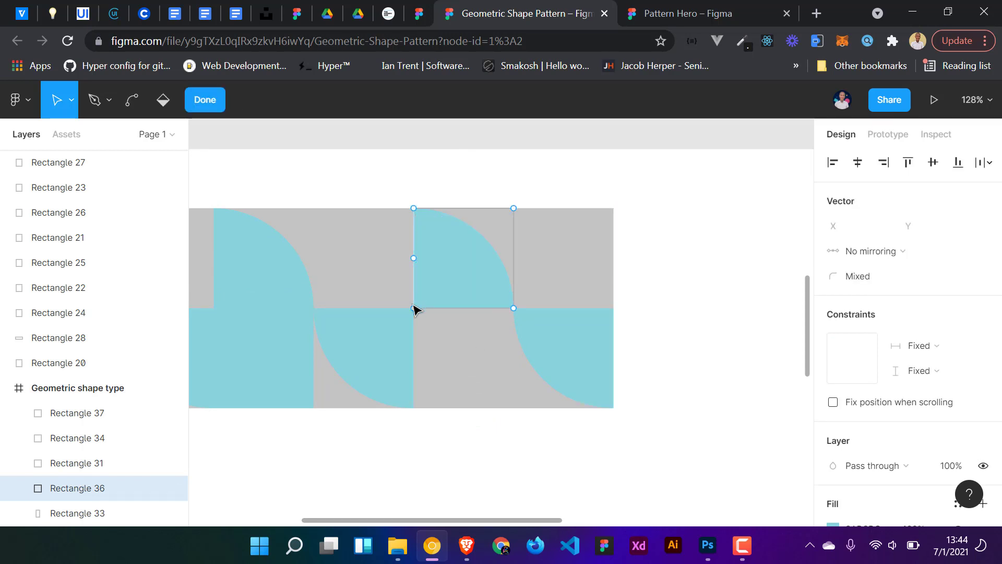
left_click(413, 308)
left_click(868, 283)
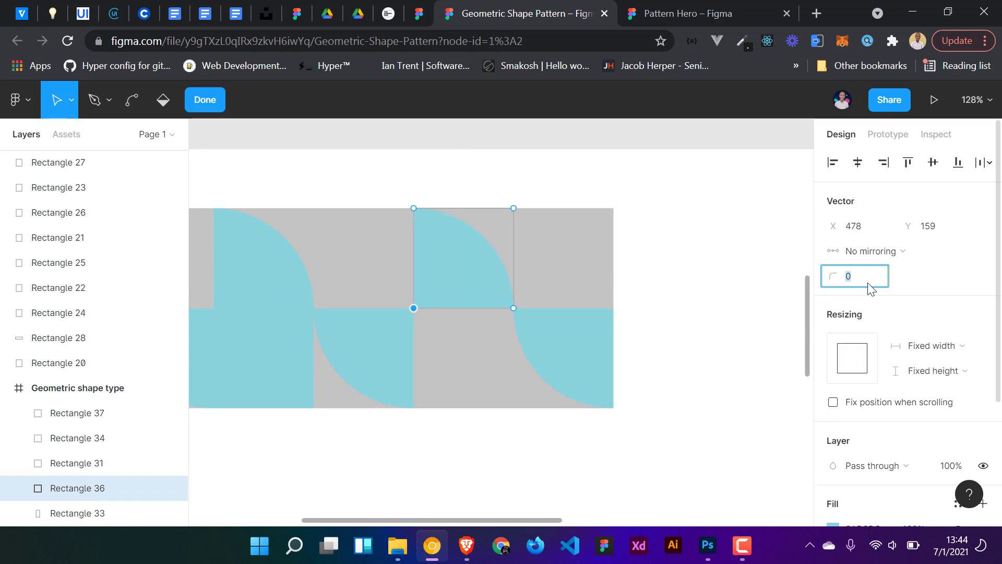
key("Return")
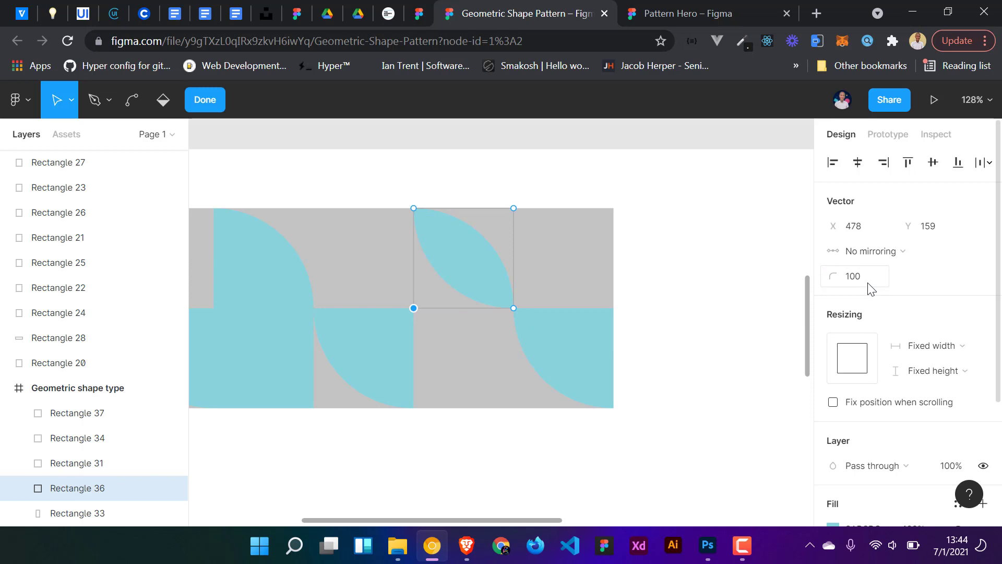
key("Escape")
- Round the top-right vertex of the third tile's bottom-right shape to a corner radius of 100 and finish vector editing
left_click(587, 349)
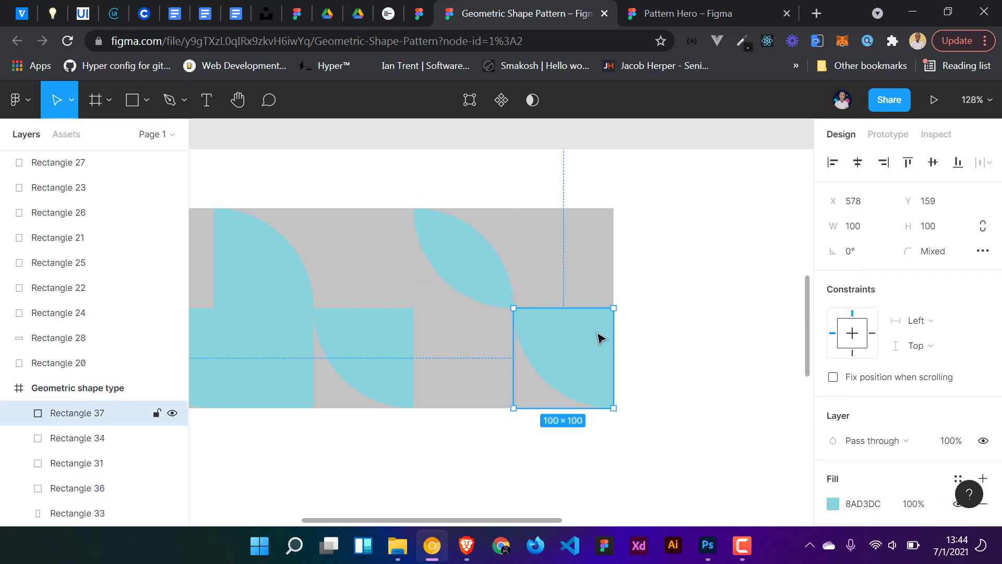
double_click(603, 332)
left_click(613, 307)
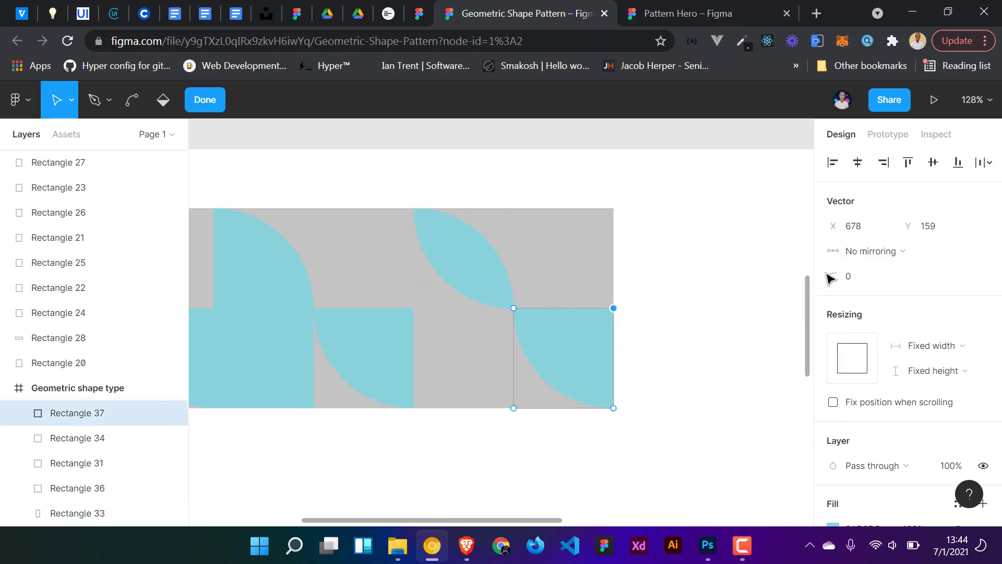
left_click(877, 282)
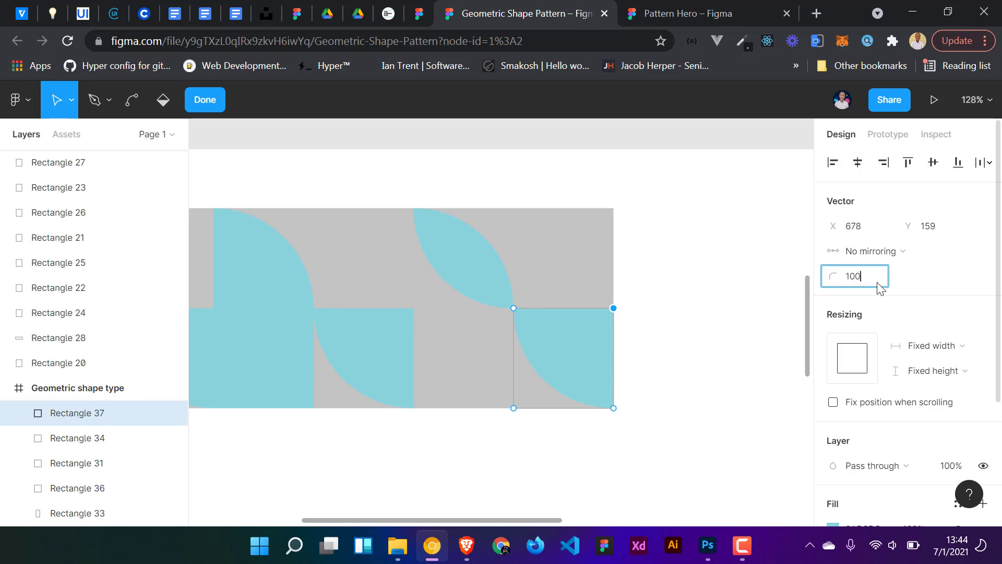
left_click(750, 259)
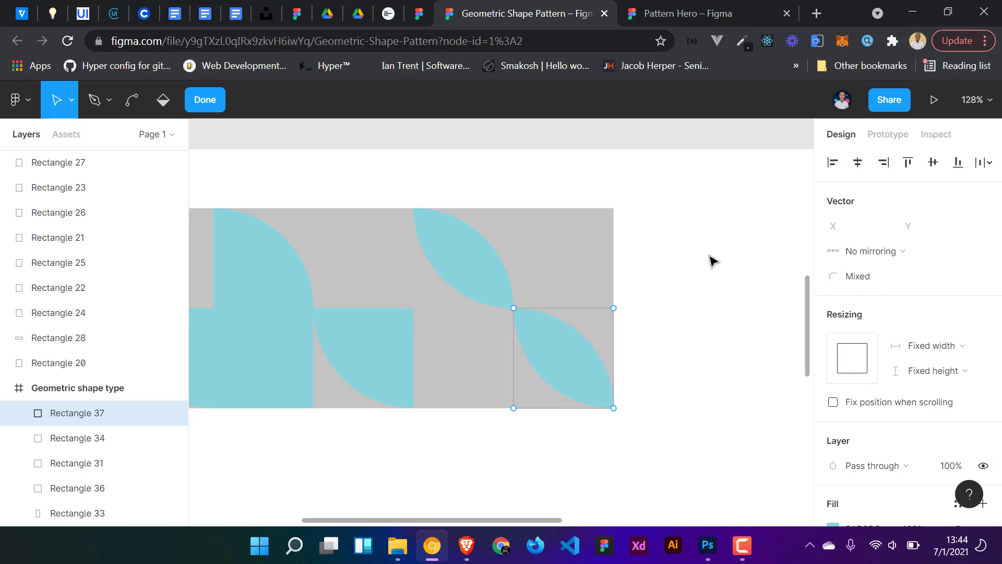
scroll(712, 260, "down", 3)
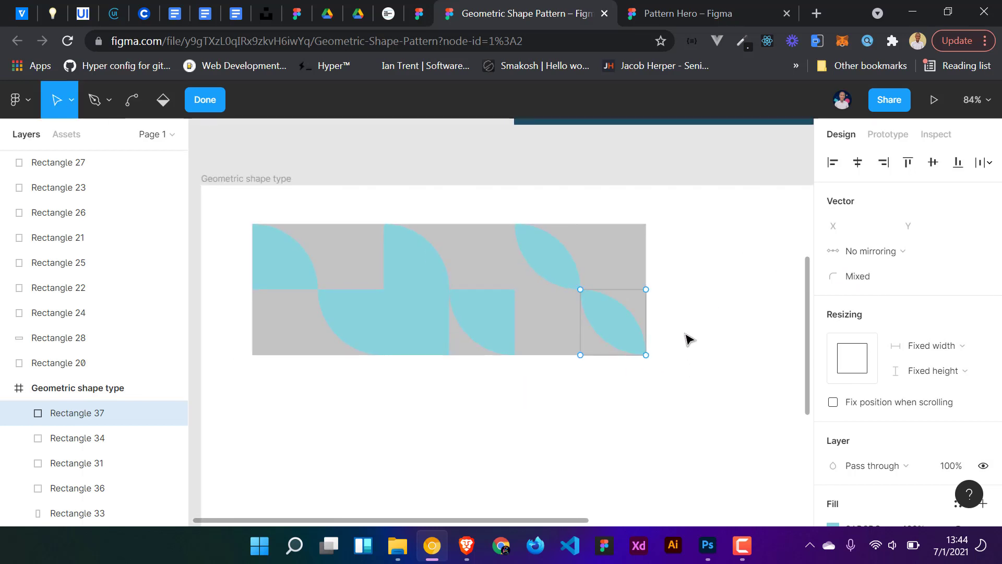
left_click(207, 102)
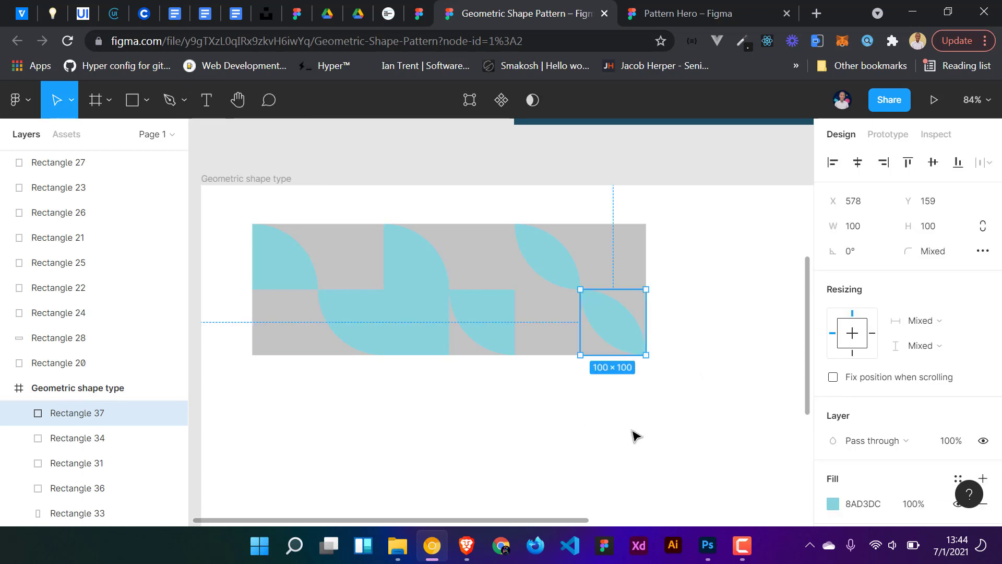
- Duplicate the third tile and place the copy to its right as a fourth tile
left_click_drag(656, 413, 544, 243)
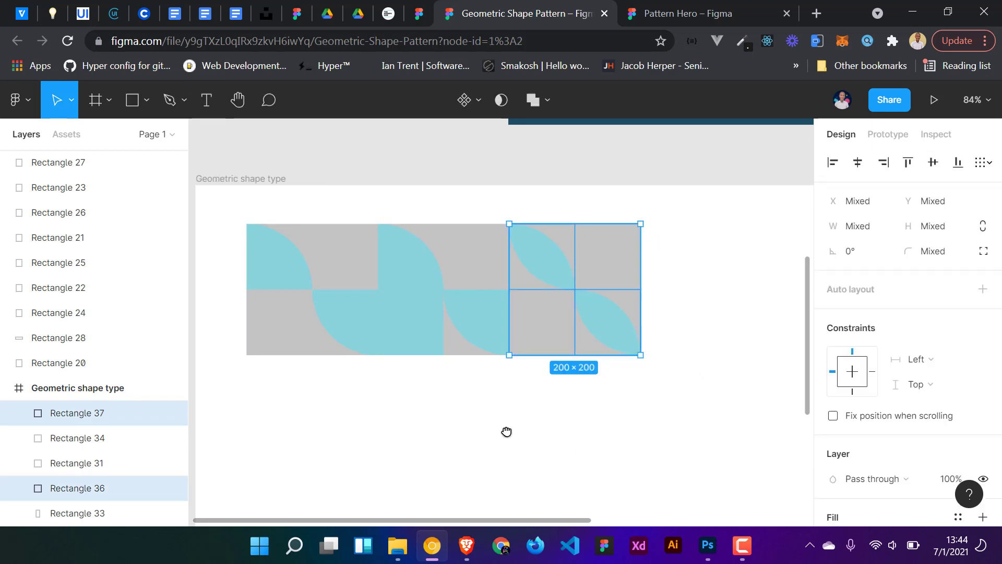
scroll(518, 335, "right", 3)
left_click_drag(475, 317, 598, 313)
left_click(646, 431)
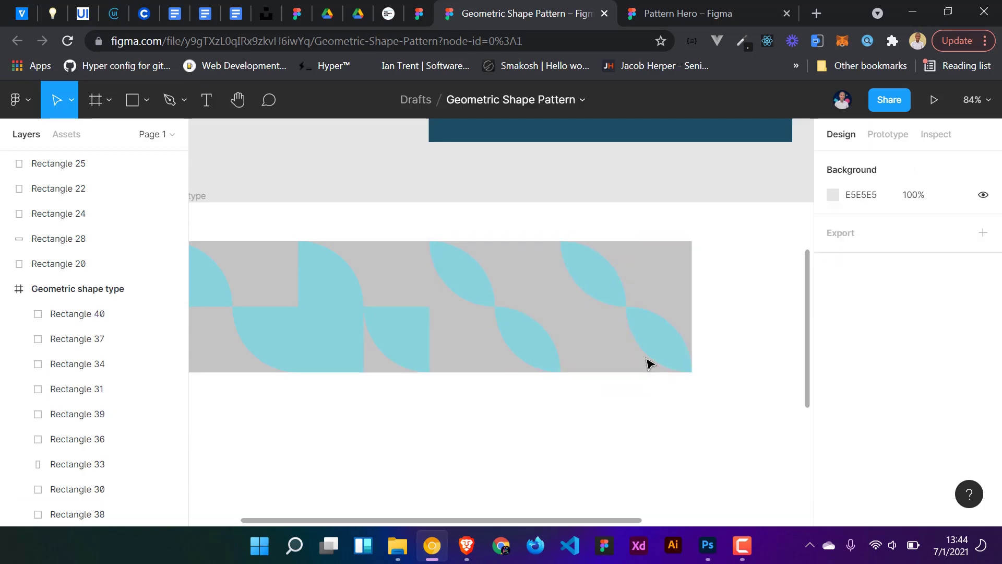
- Reset the top-right and bottom-left vertices of the fourth tile's top-left leaf to a corner radius of 0
scroll(649, 362, "up", 3)
left_click(588, 275)
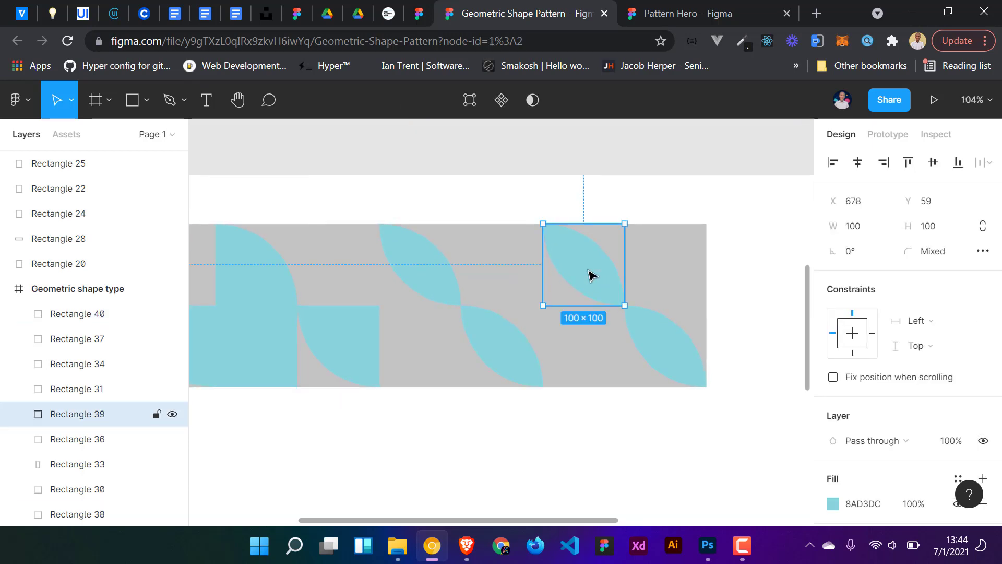
double_click(588, 275)
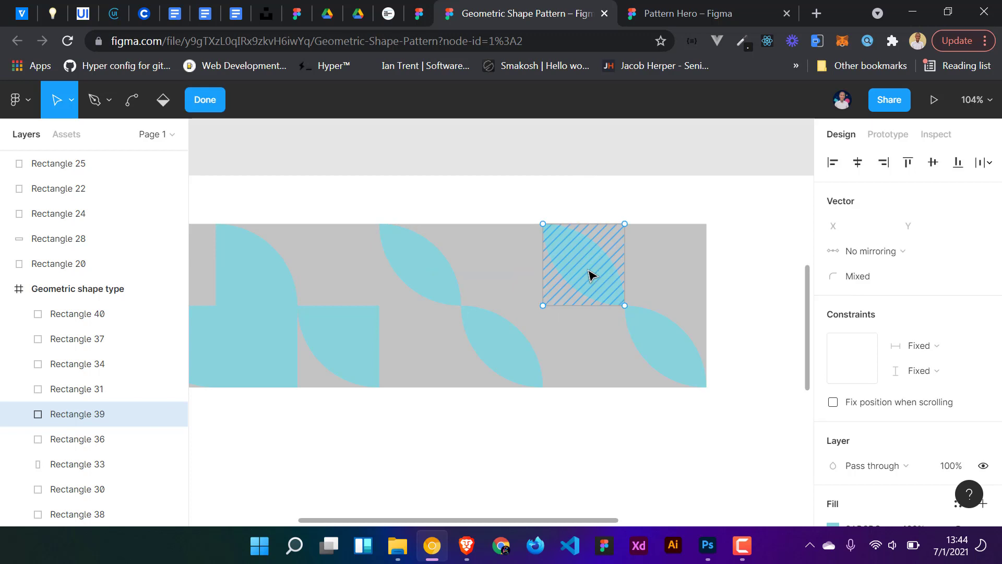
left_click(625, 224)
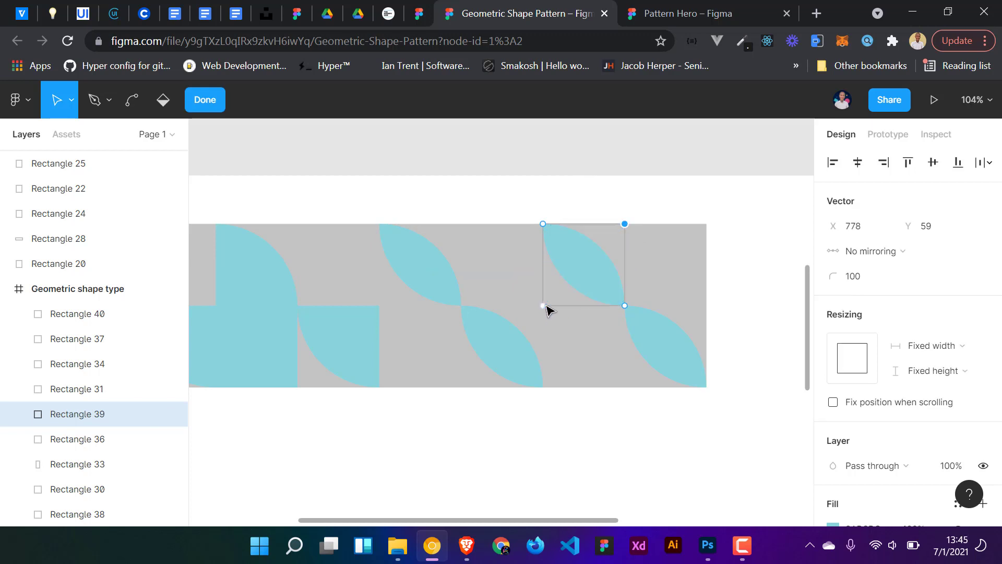
left_click(543, 305, "shift")
left_click(868, 282)
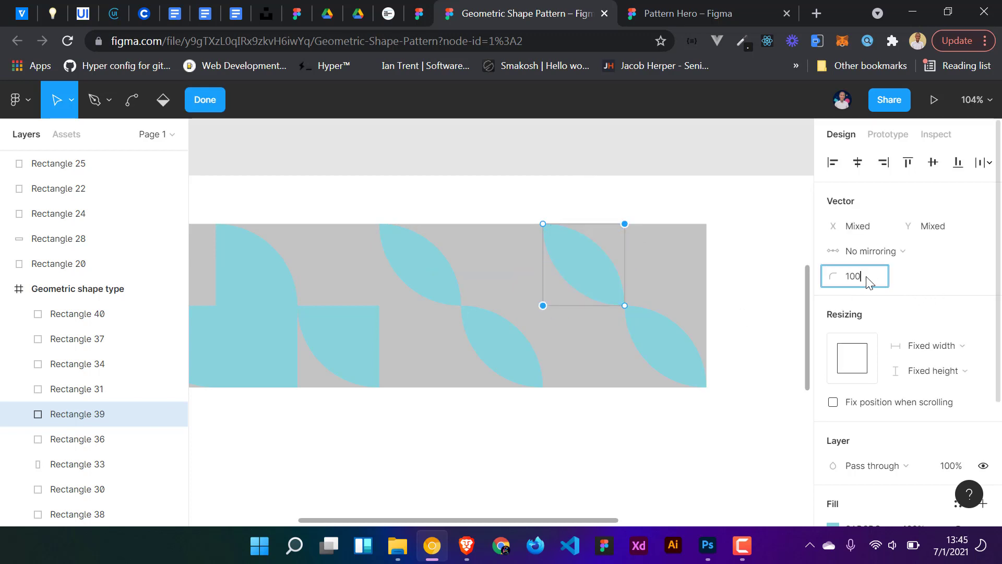
type("0")
key("Return")
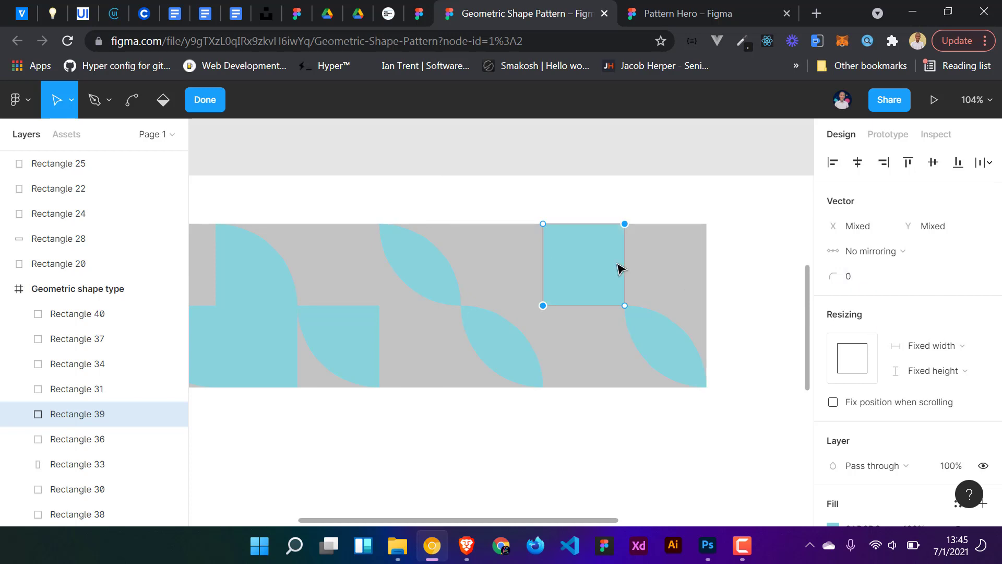
- Round that shape's top-left vertex to a corner radius of 100, making a quarter circle
left_click(542, 224)
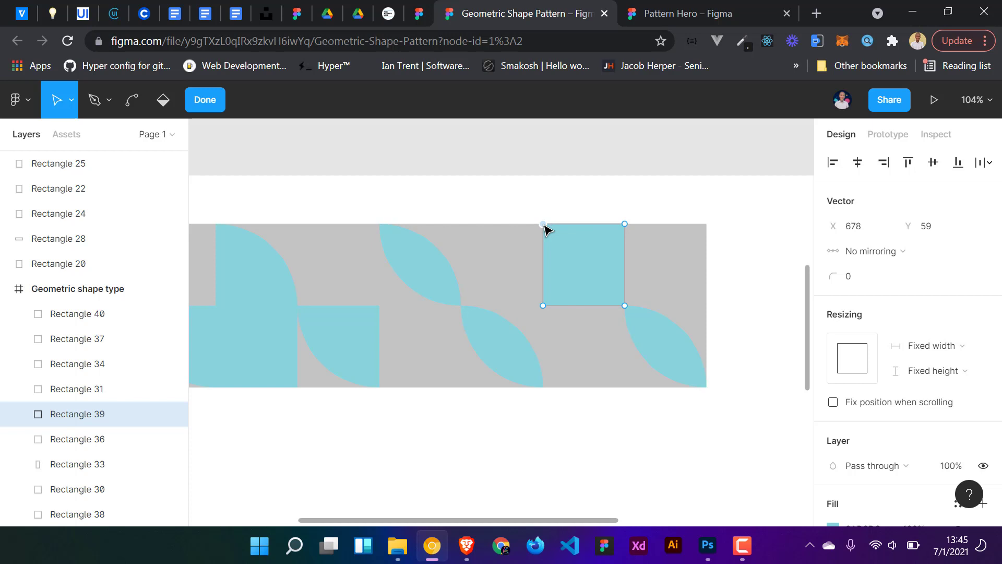
left_click(865, 282)
key("Return")
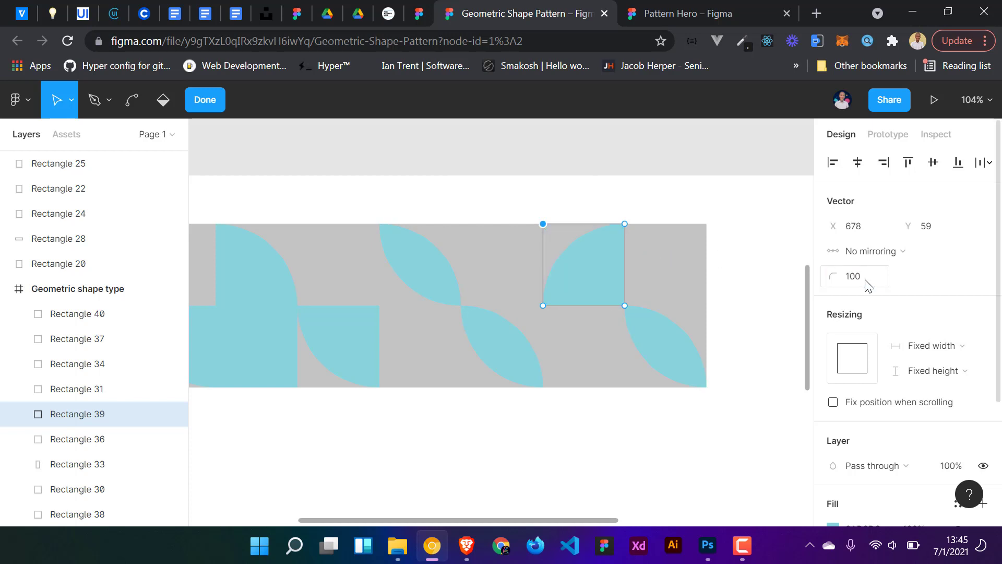
- Reset the top-right and bottom-left vertices of the fourth tile's bottom-right leaf to a corner radius of 0
double_click(681, 356)
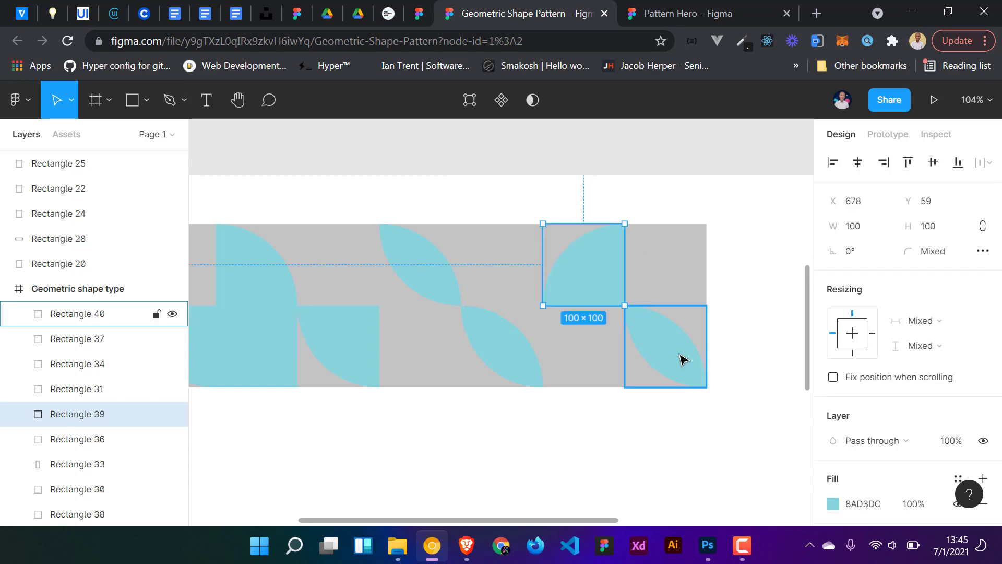
left_click(680, 356)
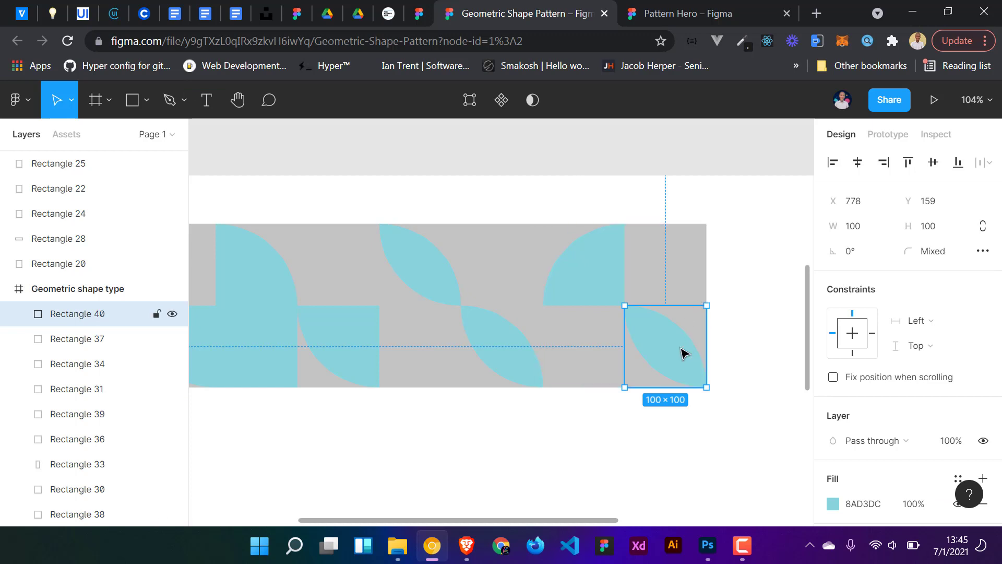
double_click(687, 345)
left_click(707, 306)
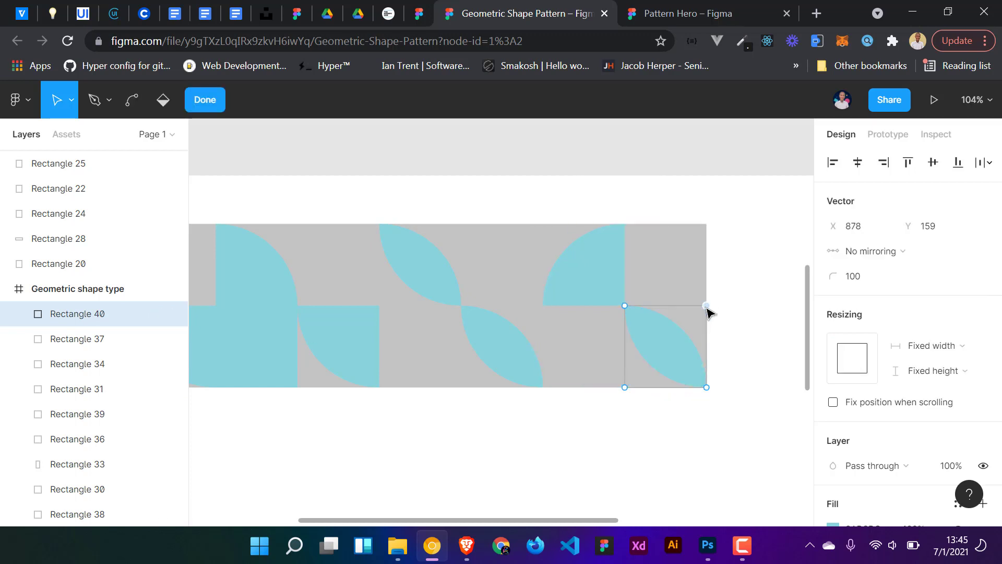
left_click(625, 388, "shift")
left_click(868, 287)
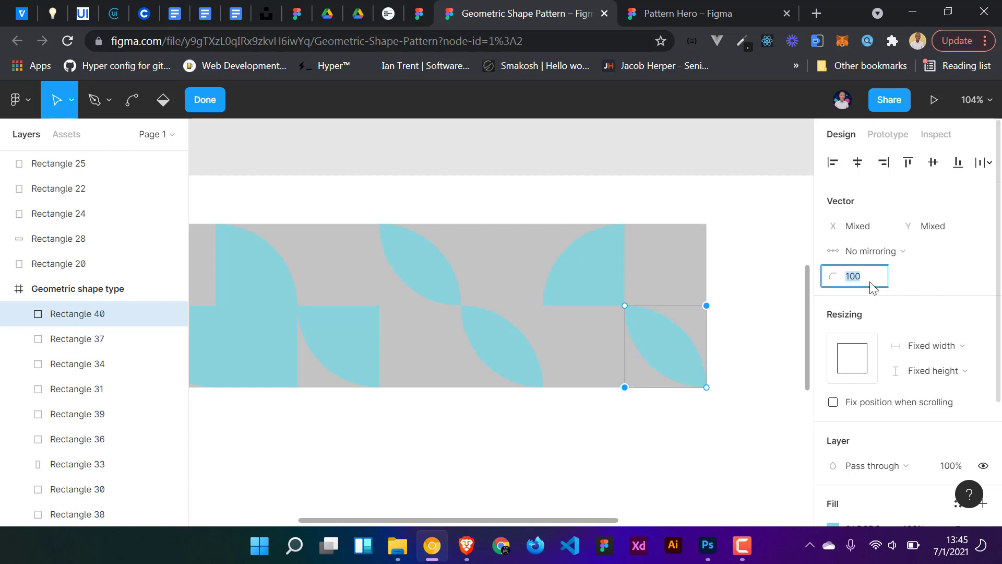
type("0")
key("Return")
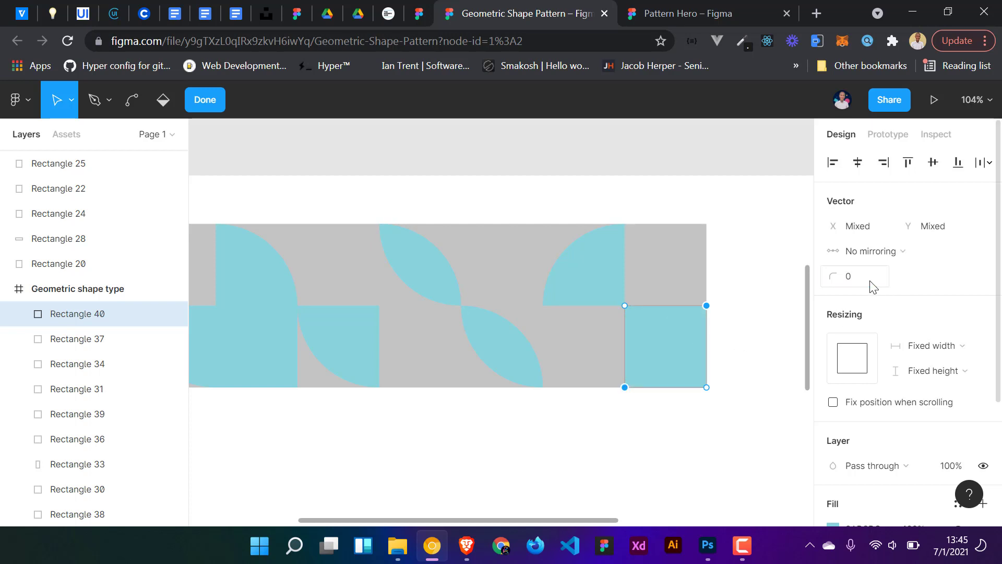
- Round that shape's bottom-right vertex to a corner radius of 100 and finish vector editing
left_click(708, 388)
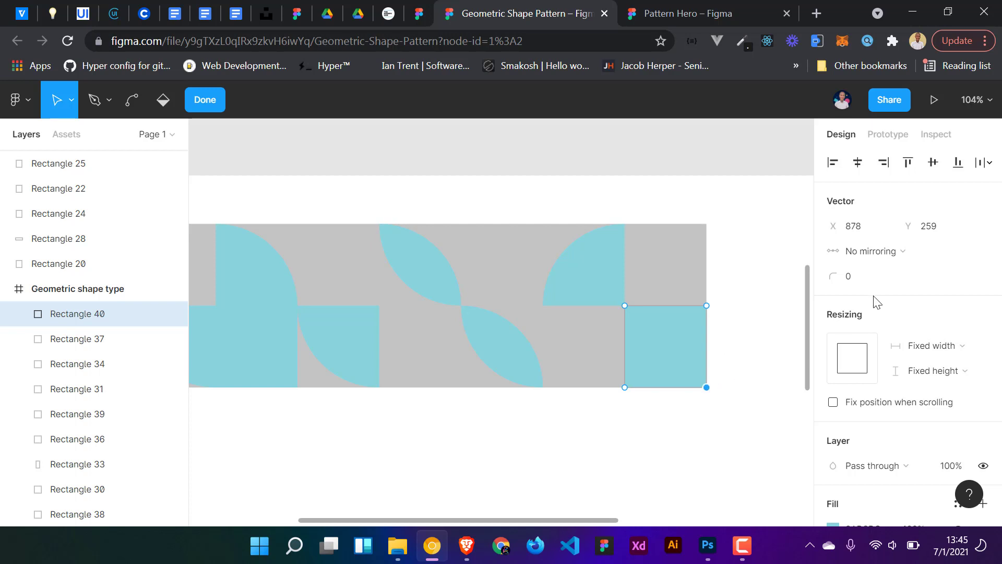
left_click(861, 281)
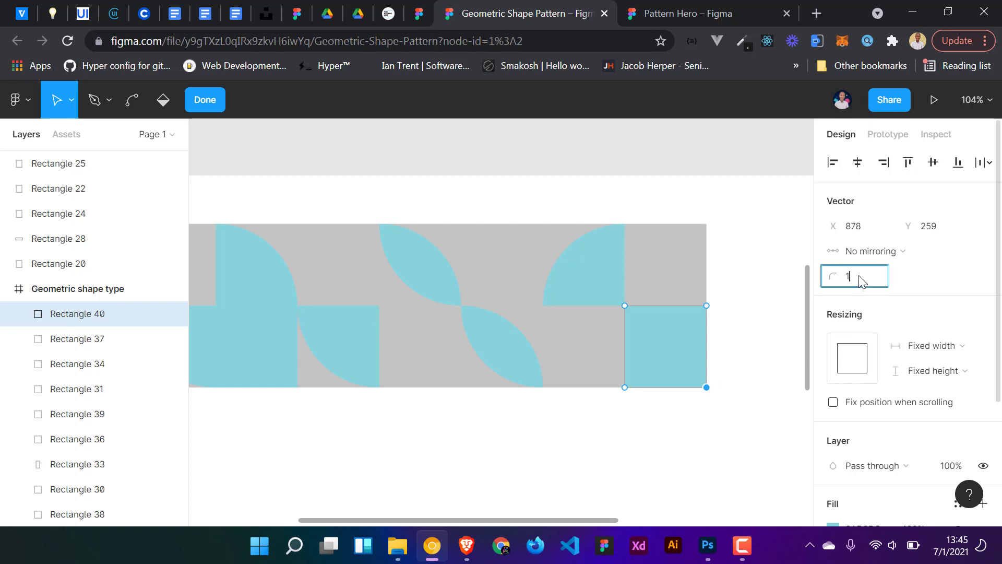
key("Return")
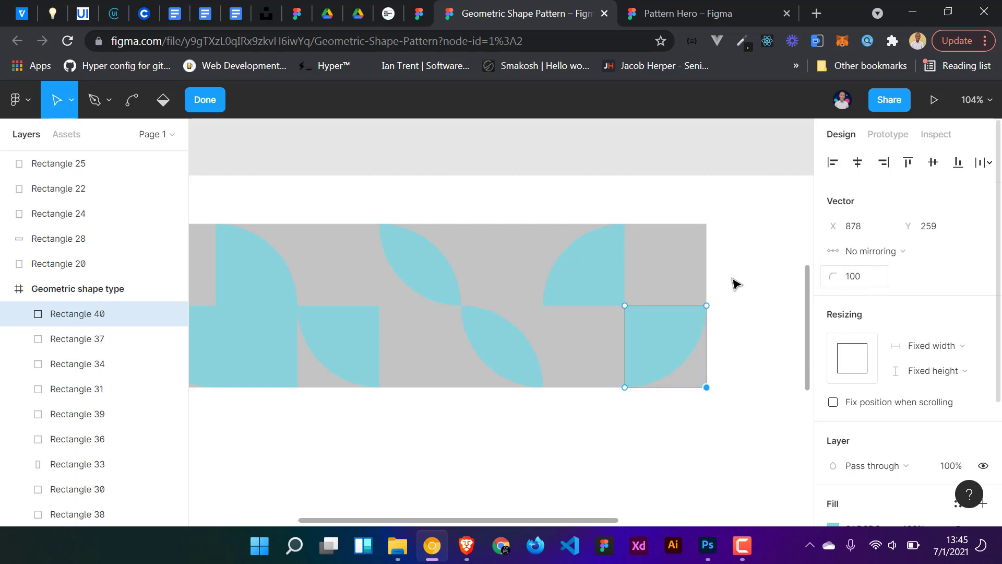
left_click(213, 104)
left_click(740, 289)
- Draw a triangle polygon about 96 px above the third tile and fill it with the tile blue using the eyedropper
scroll(740, 288, "down", 5)
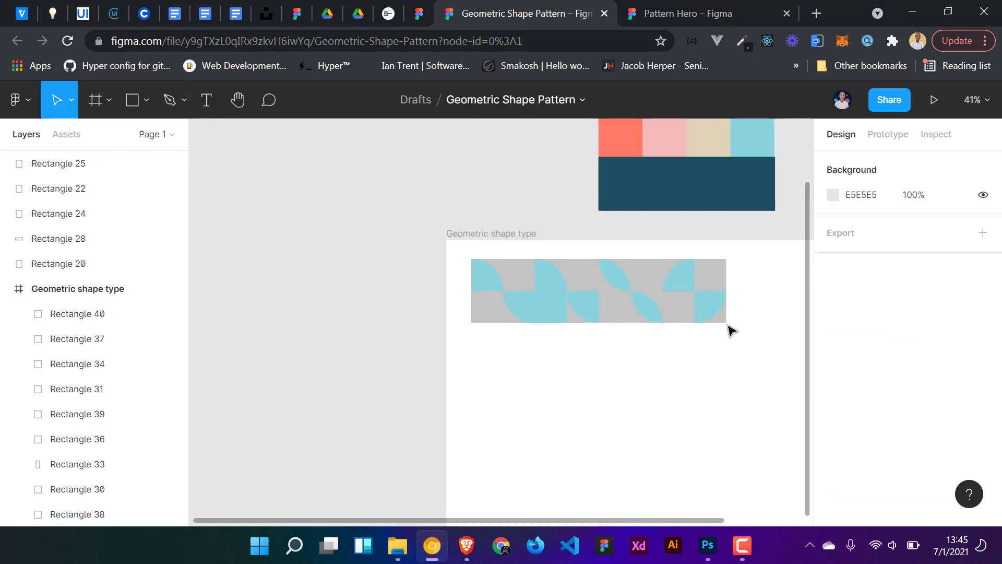
scroll(745, 284, "up", 4)
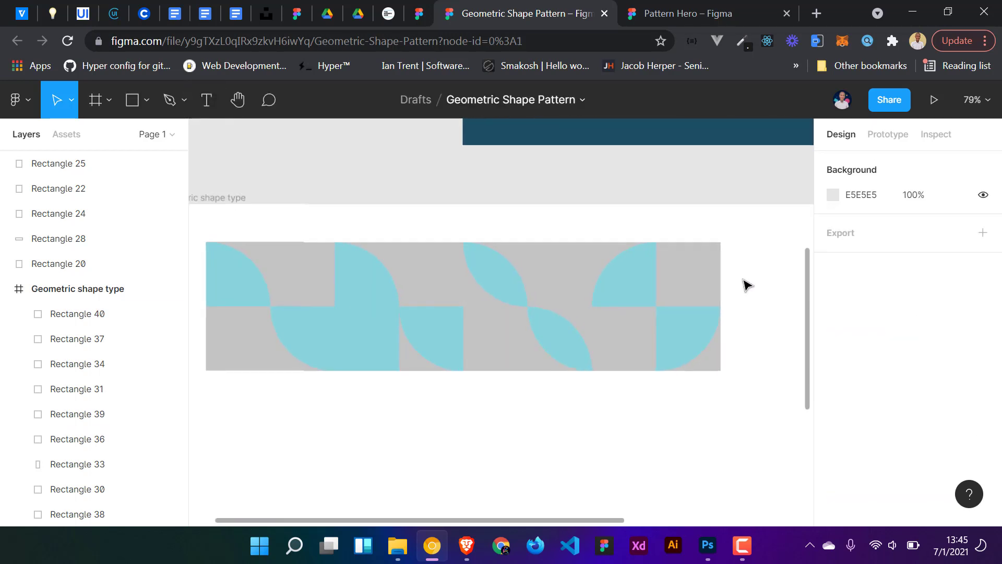
left_click(147, 99)
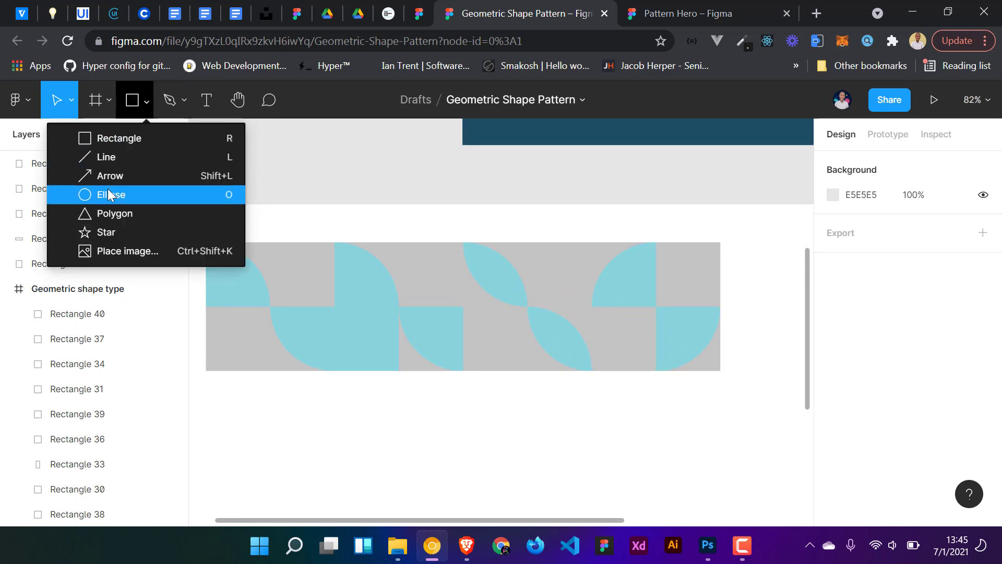
left_click(108, 213)
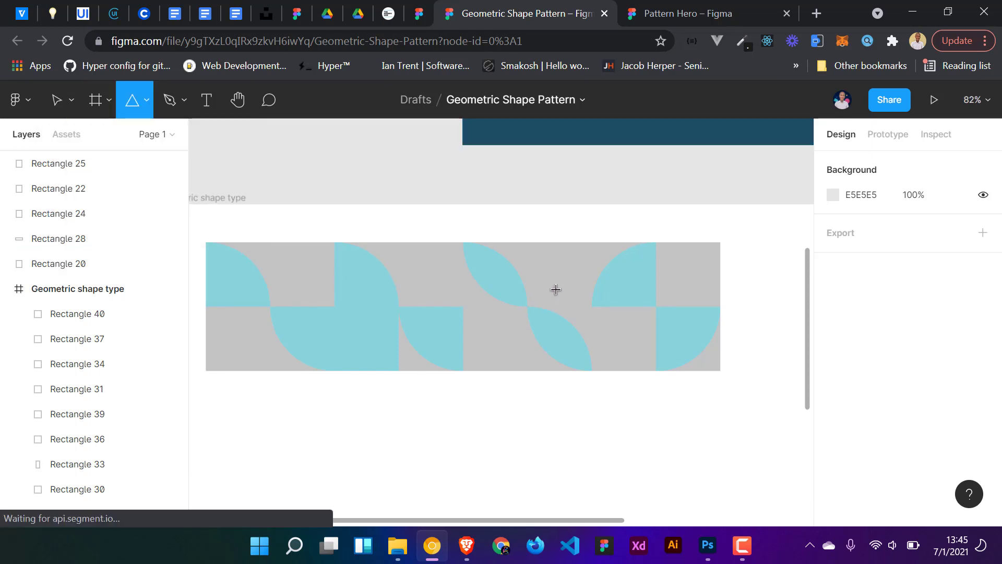
mouse_move(558, 261)
left_mouse_down()
mouse_move(571, 301)
mouse_move(565, 291)
left_mouse_up()
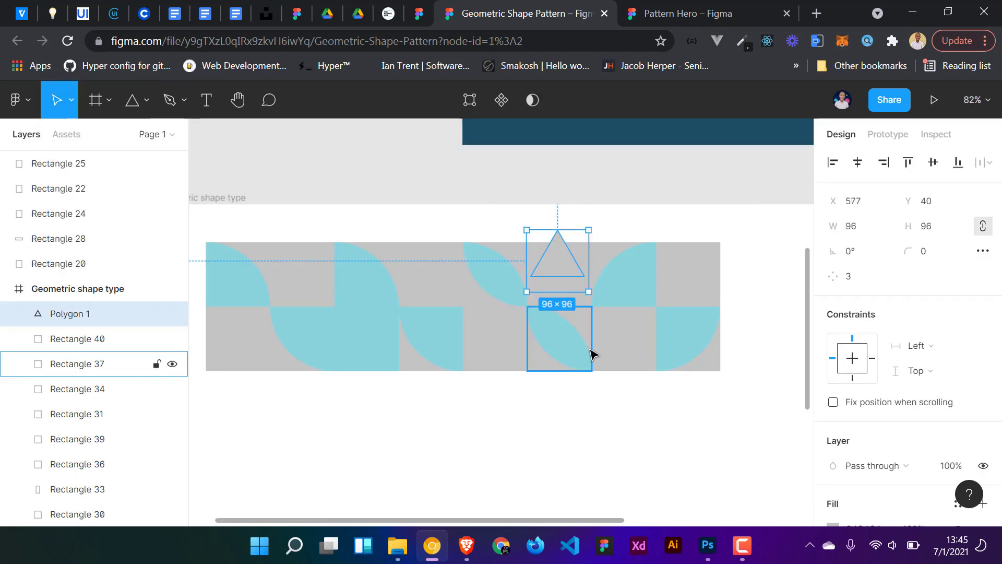
key("i")
left_click(493, 272)
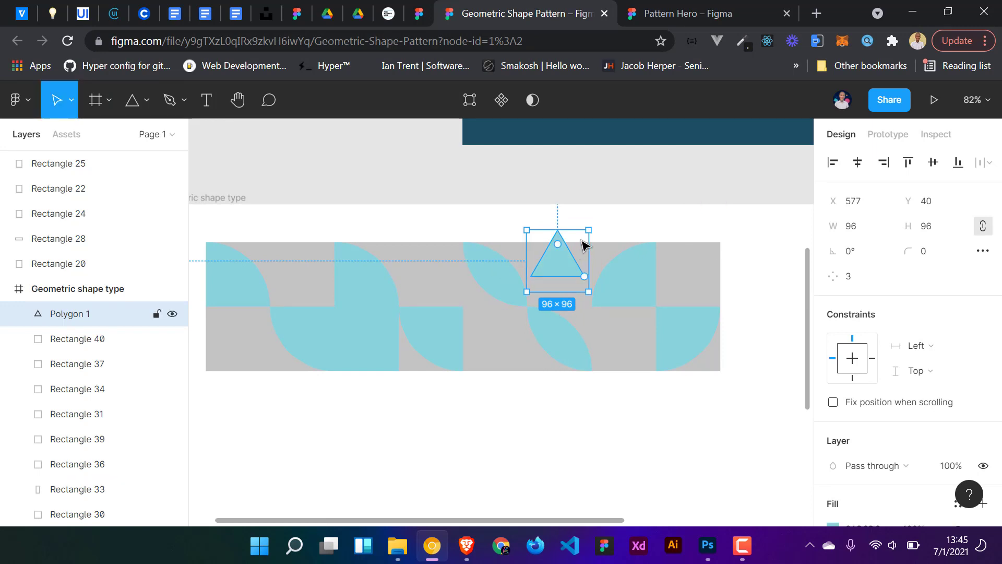
left_click(594, 219)
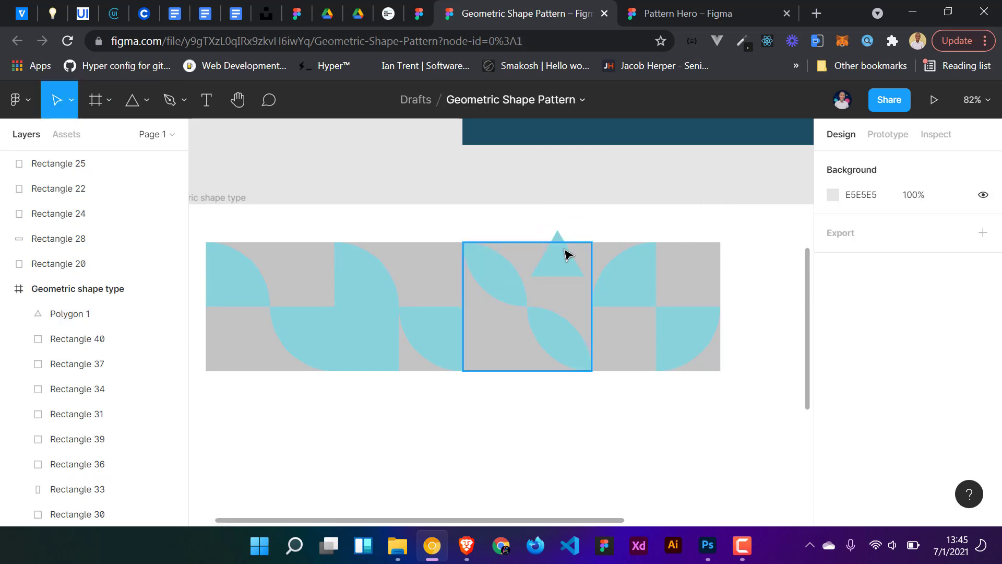
- Rotate the triangle 180° and resize it to about 129 × 133 px so it points down into the third tile's top half
left_click(566, 252)
left_click_drag(603, 243, 494, 312)
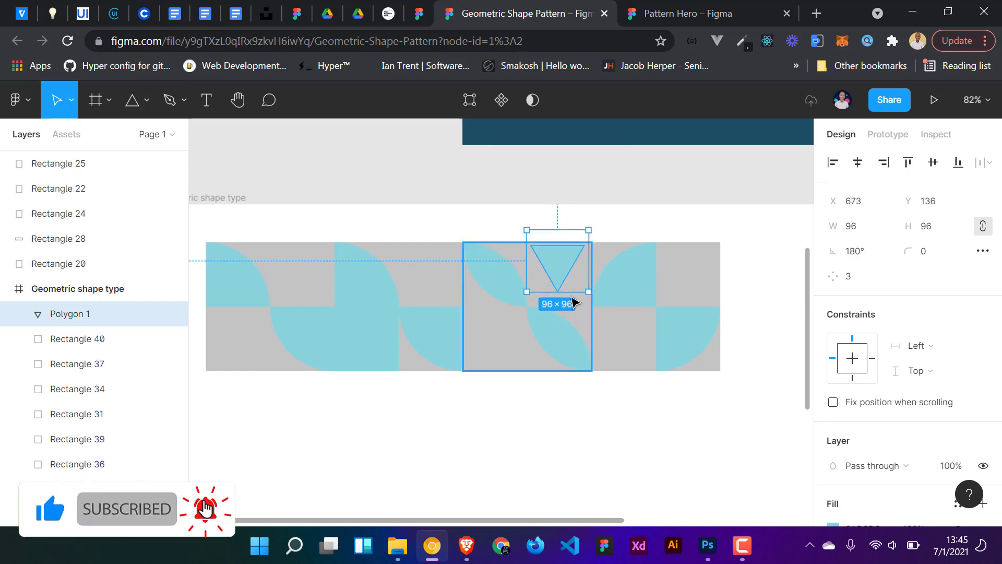
left_click_drag(588, 291, 563, 268)
scroll(587, 296, "up", 6)
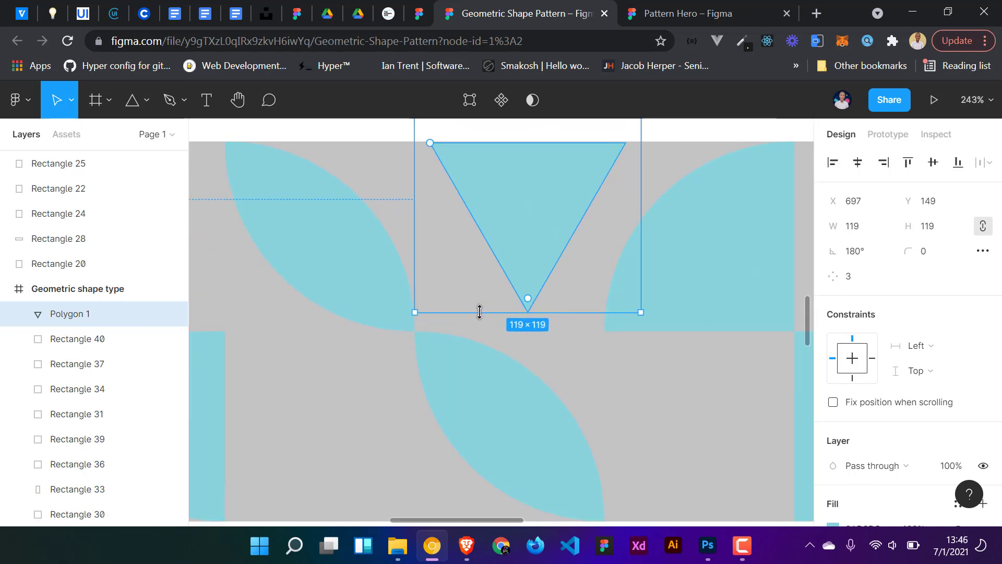
left_click_drag(413, 314, 401, 334)
scroll(547, 261, "up", 2)
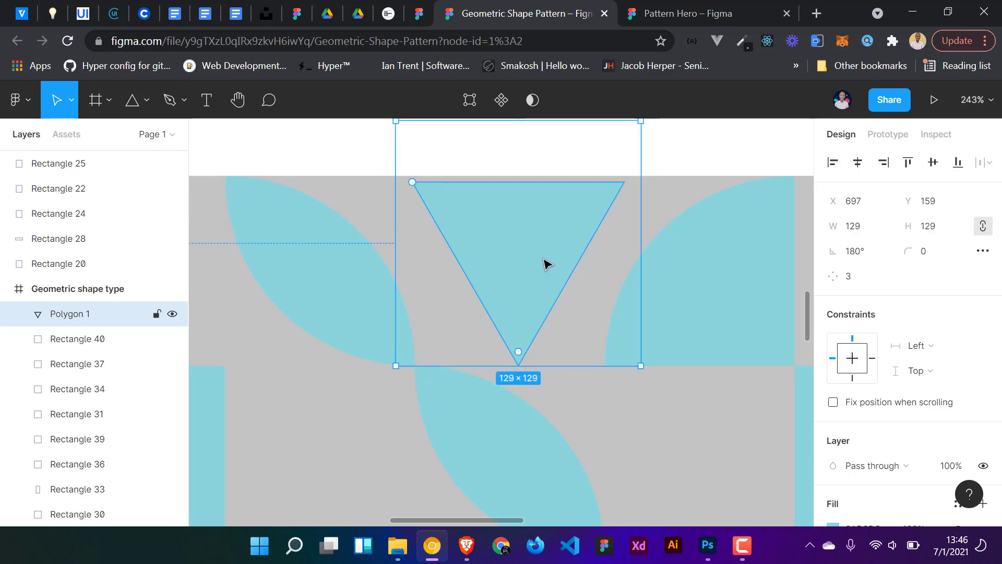
left_click_drag(521, 136, 520, 159)
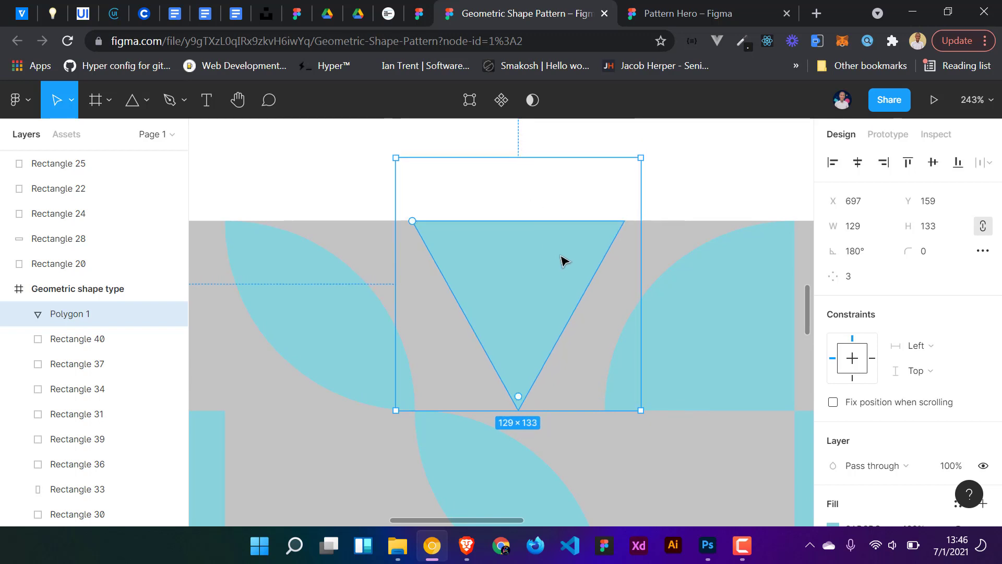
left_click(682, 196)
- Duplicate the inverted triangle into the top half of the first tile
scroll(680, 196, "down", 5)
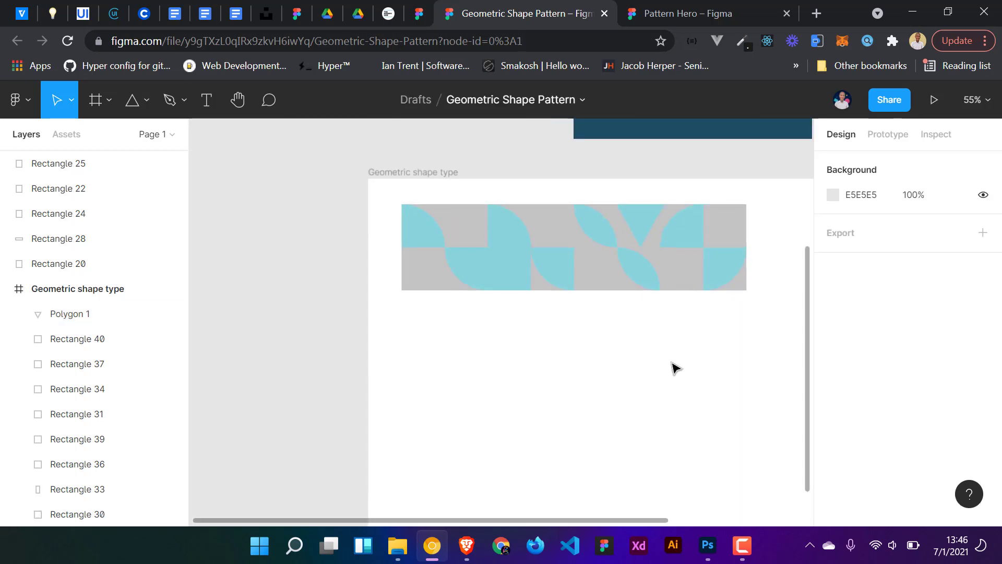
scroll(659, 326, "up", 4)
scroll(604, 389, "up", 2)
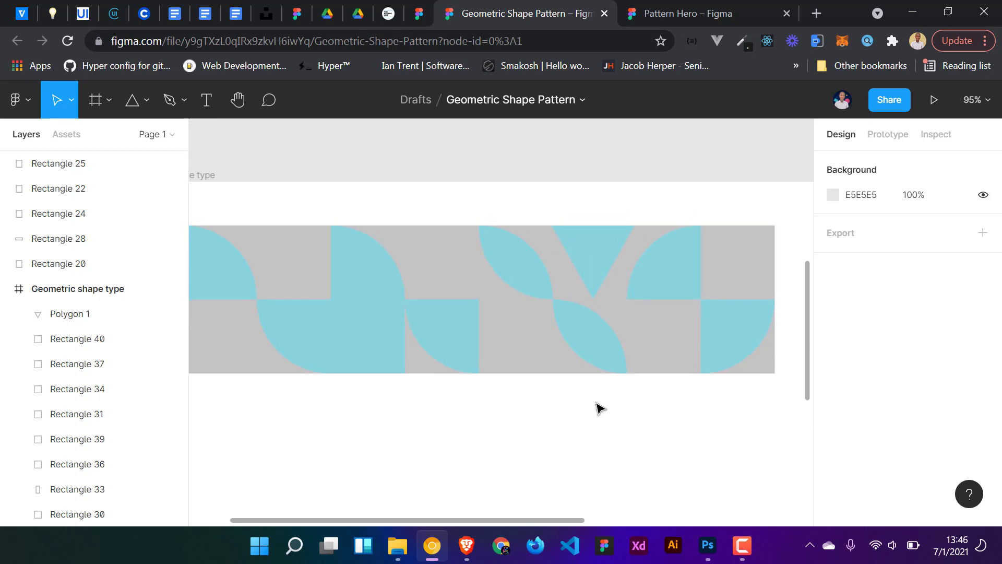
scroll(600, 407, "down", 2)
left_click(589, 300)
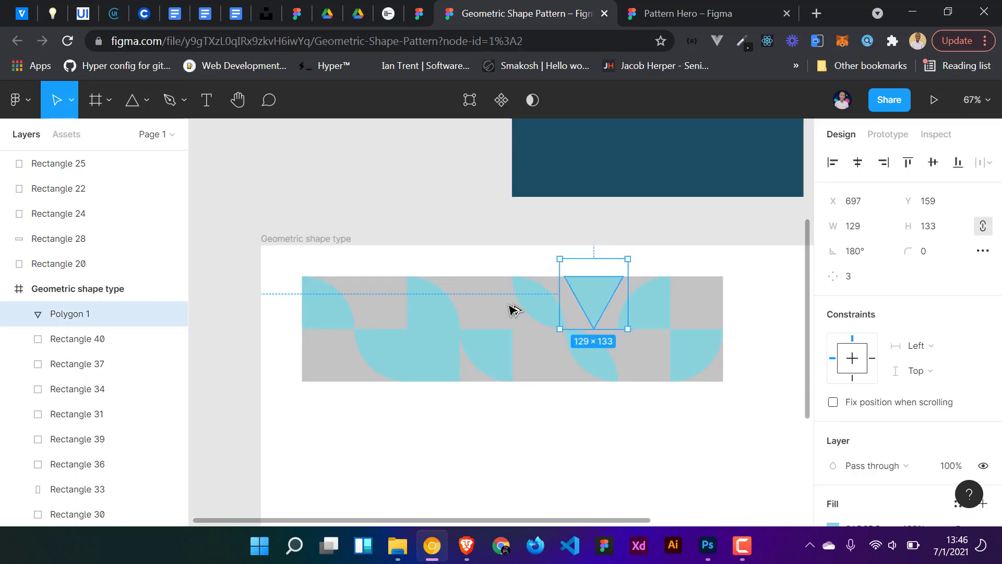
left_click_drag(599, 304, 382, 305)
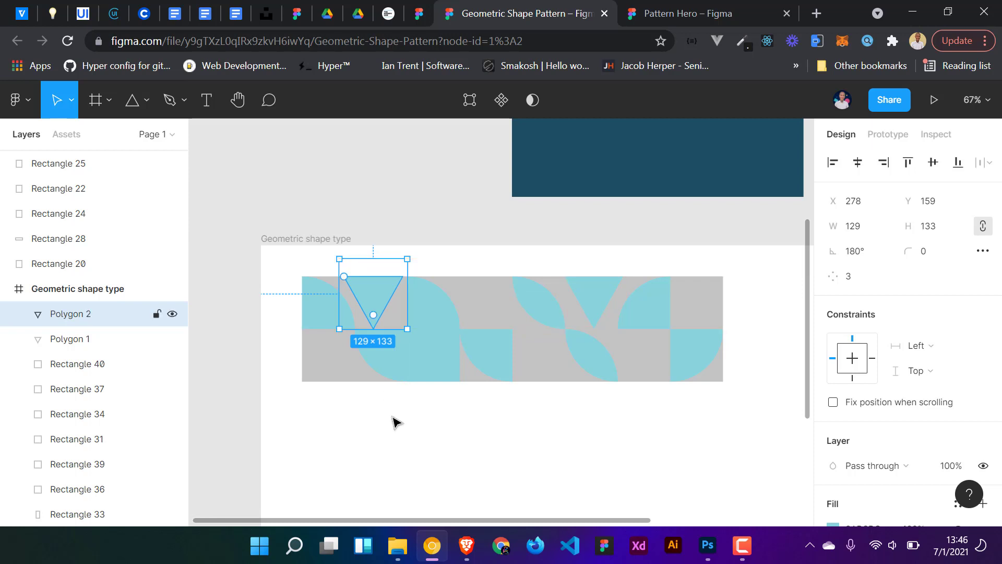
left_click(401, 457)
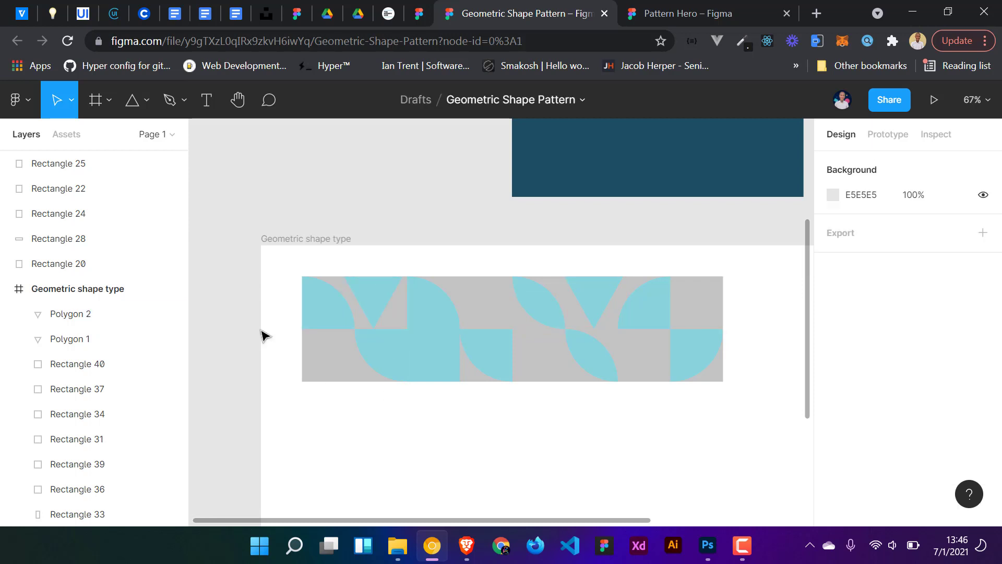
- Draw a circle about 92 px in the first tile's bottom-left quarter and fill it with the tile blue using the eyedropper
left_click(149, 103)
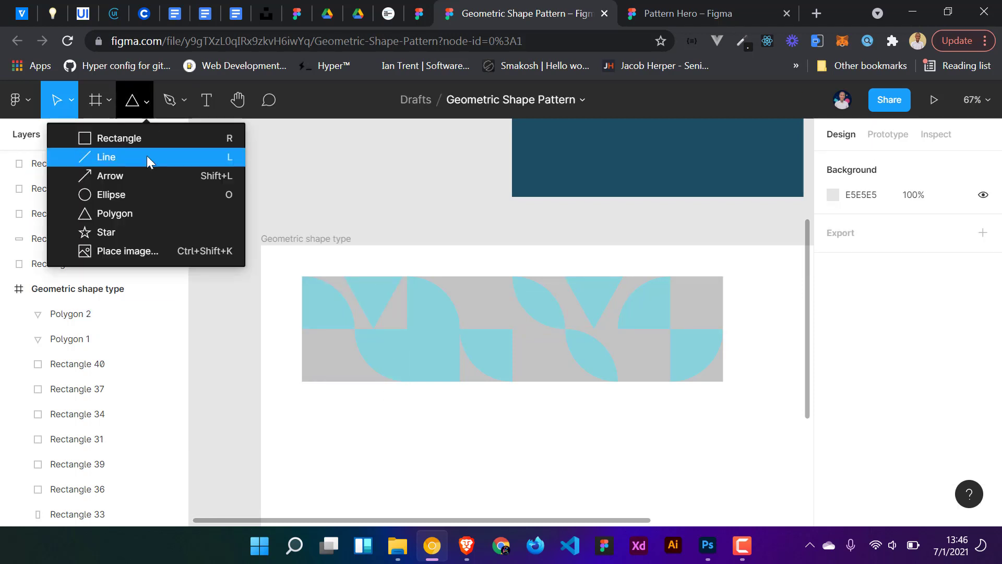
left_click(106, 200)
mouse_move(322, 357)
left_mouse_down()
mouse_move(348, 395)
mouse_move(321, 384)
mouse_move(328, 369)
left_mouse_up()
key("i")
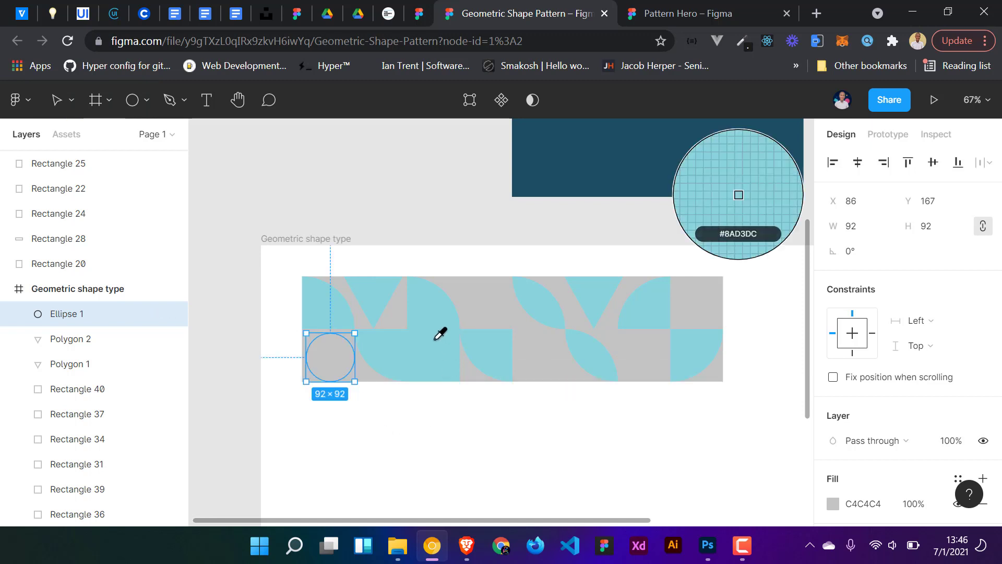
left_click(429, 307)
left_click(396, 440)
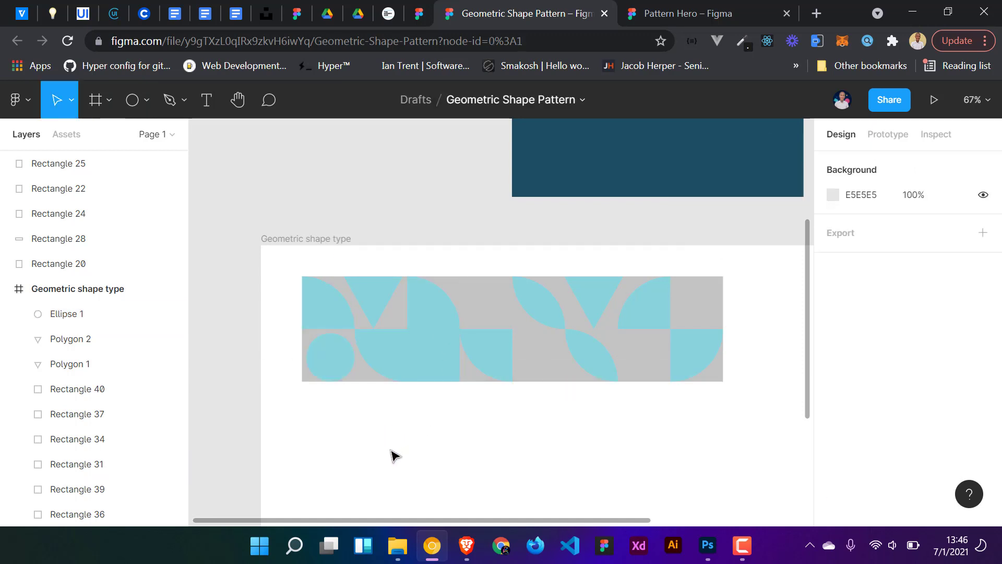
- Nudge the circle upward to centre it in the first tile's bottom-left quarter
scroll(349, 418, "up", 3)
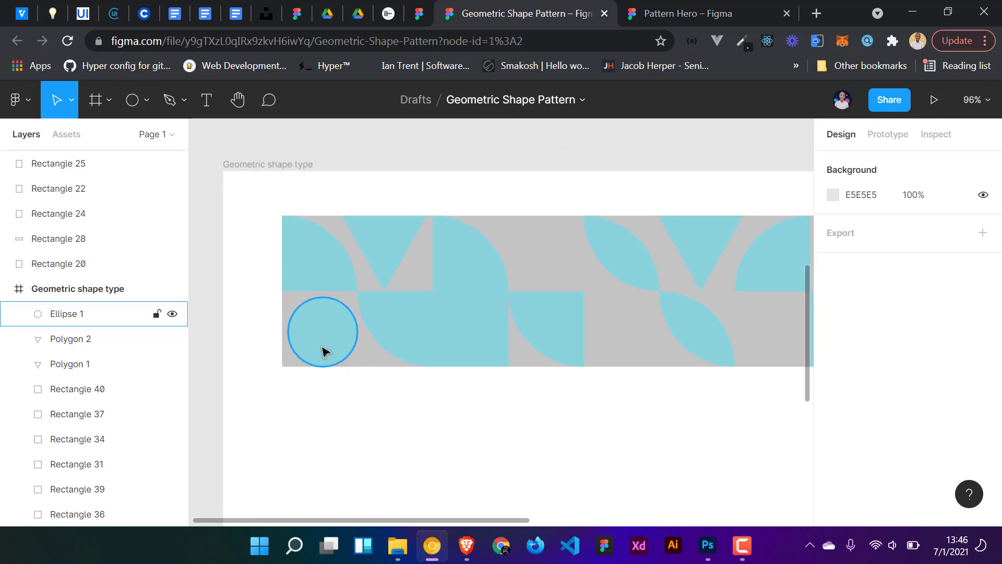
left_click(323, 351)
left_click_drag(324, 349, 320, 324)
left_click(417, 444)
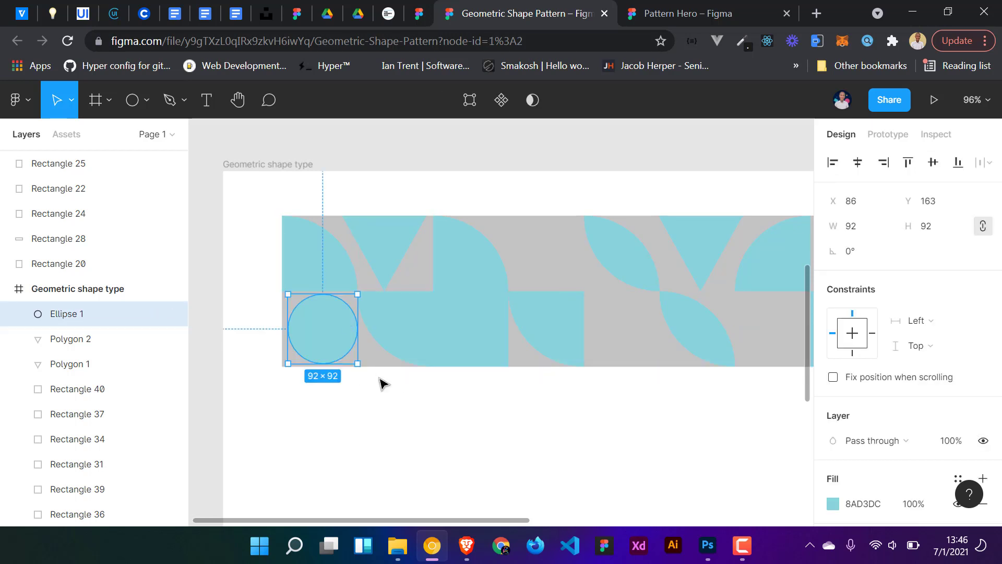
- Duplicate the circle into the third tile's bottom-left quarter
left_click(432, 394)
left_click_drag(431, 407, 369, 432)
left_click(268, 353)
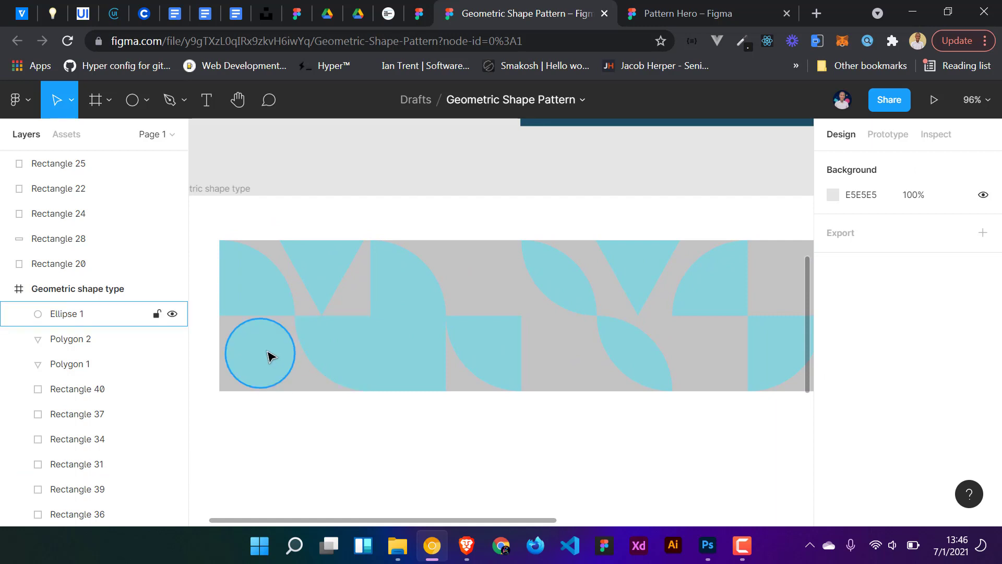
left_click_drag(261, 361, 560, 362)
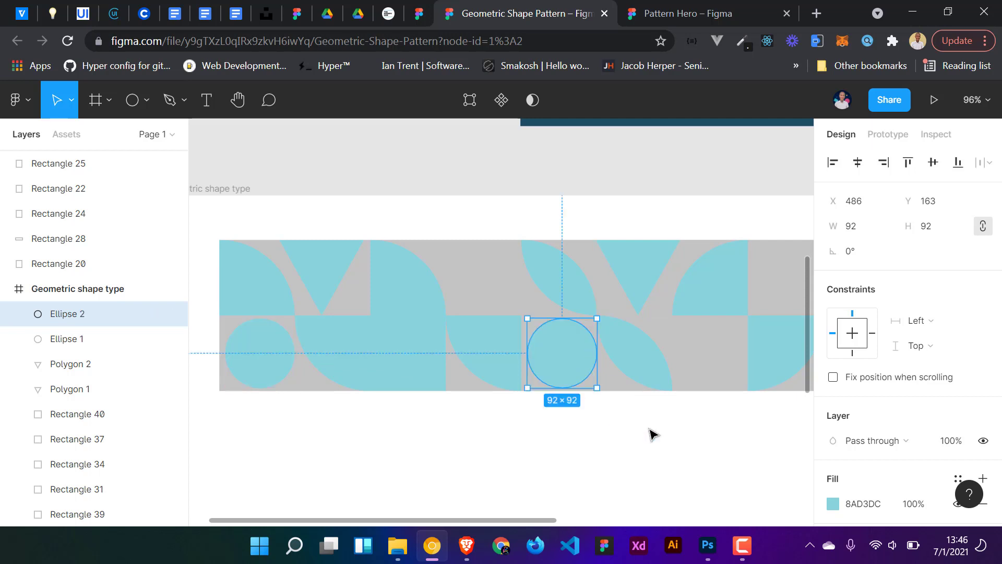
left_click(682, 411)
- Duplicate that circle into the fourth tile's top-right quarter
scroll(681, 411, "down", 5)
left_click_drag(682, 411, 553, 435)
scroll(626, 422, "up", 4)
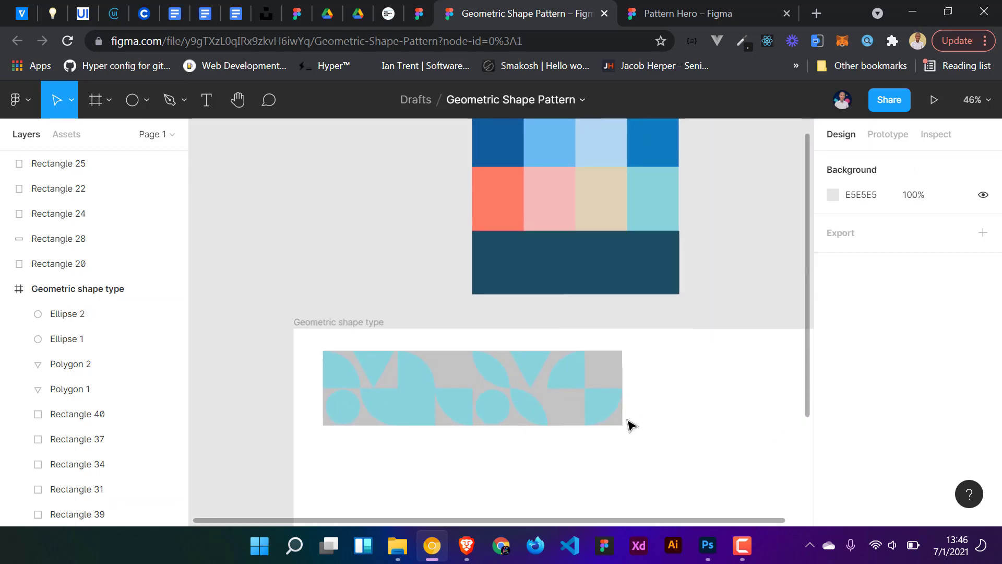
left_click(429, 413)
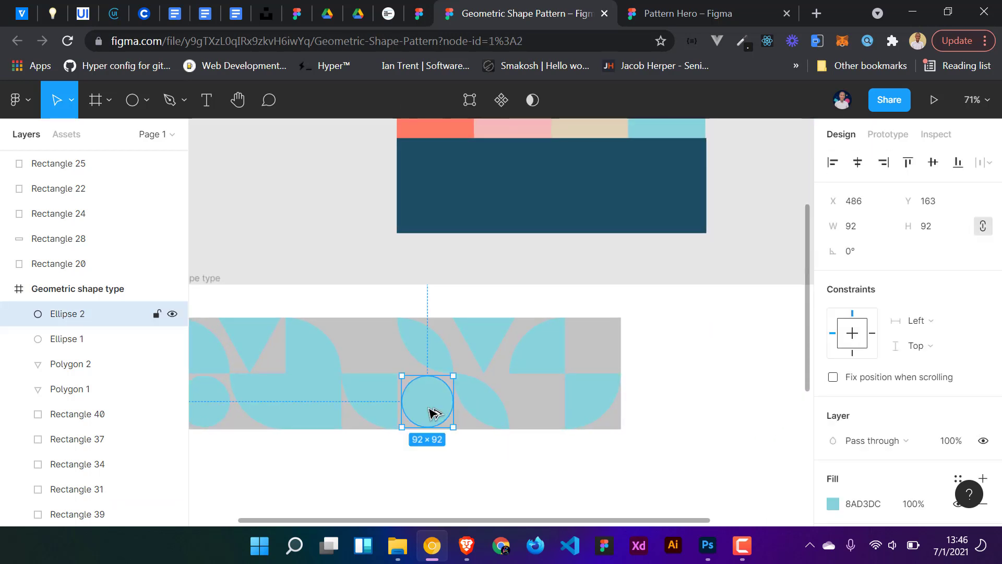
left_click_drag(430, 413, 597, 348)
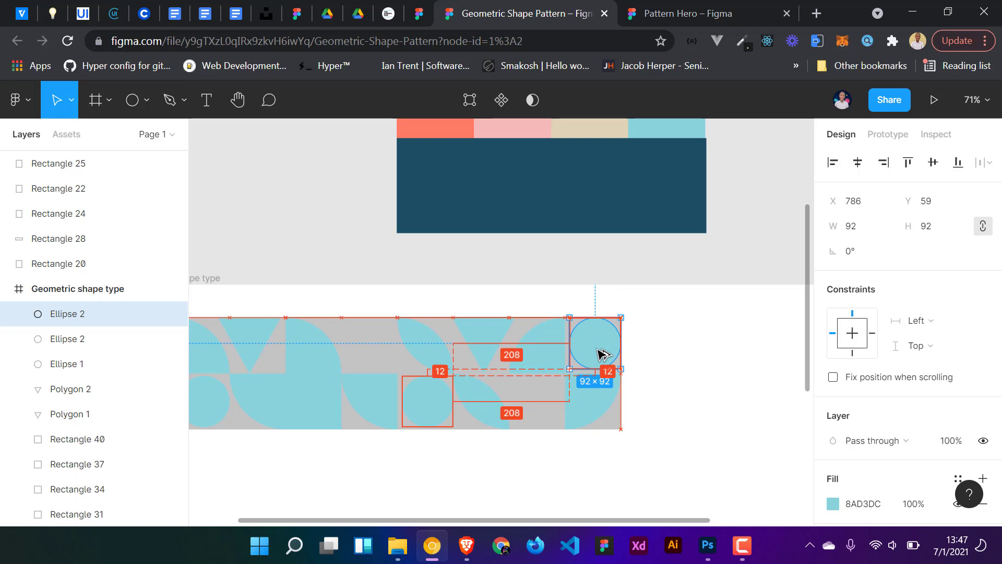
left_click(686, 363)
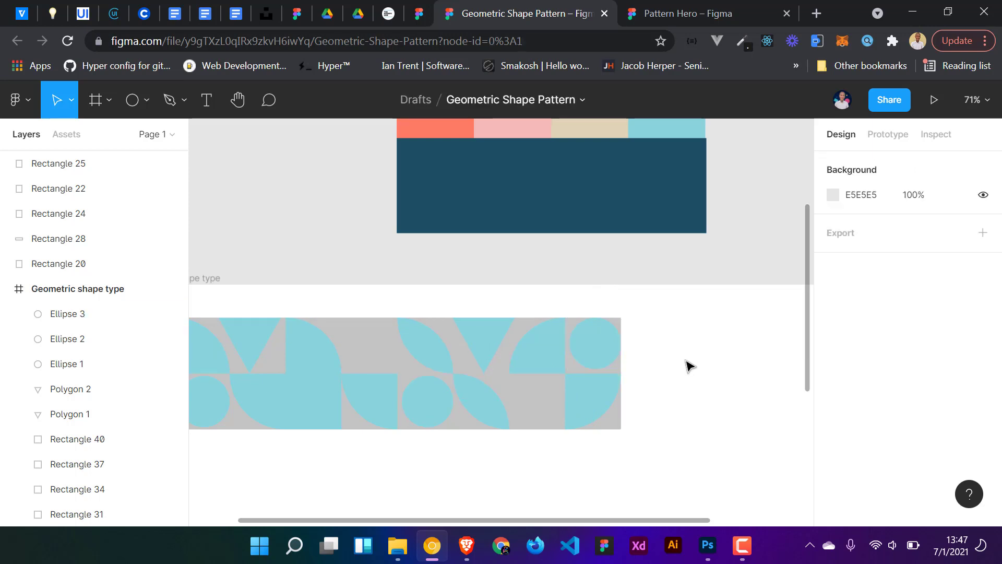
- Duplicate a leaf shape into the second tile's top-right quarter
left_click_drag(480, 404, 370, 357)
left_click(369, 480)
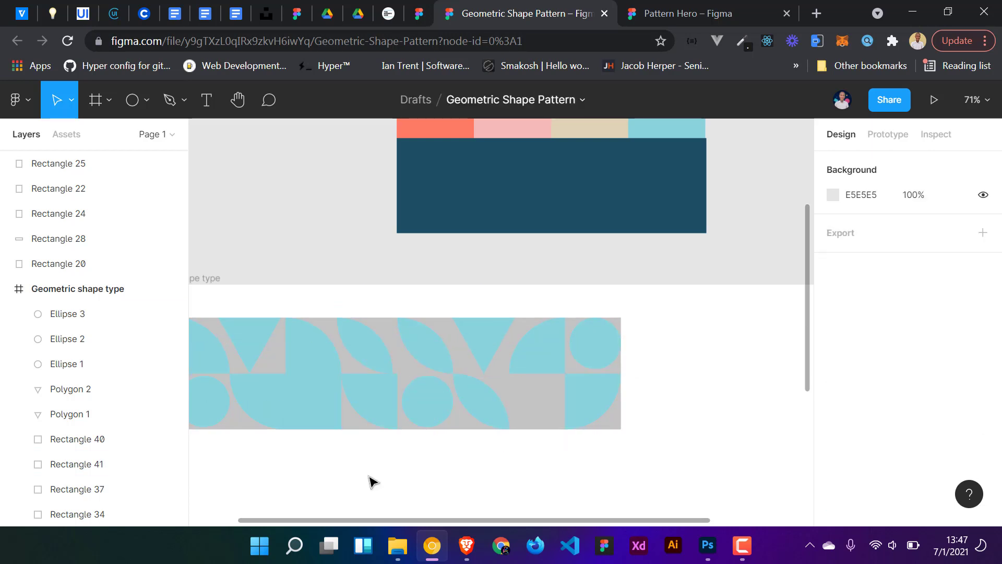
- Duplicate the first tile's bottom-right blue square into the fourth tile's bottom-left quarter
scroll(383, 471, "down", 2)
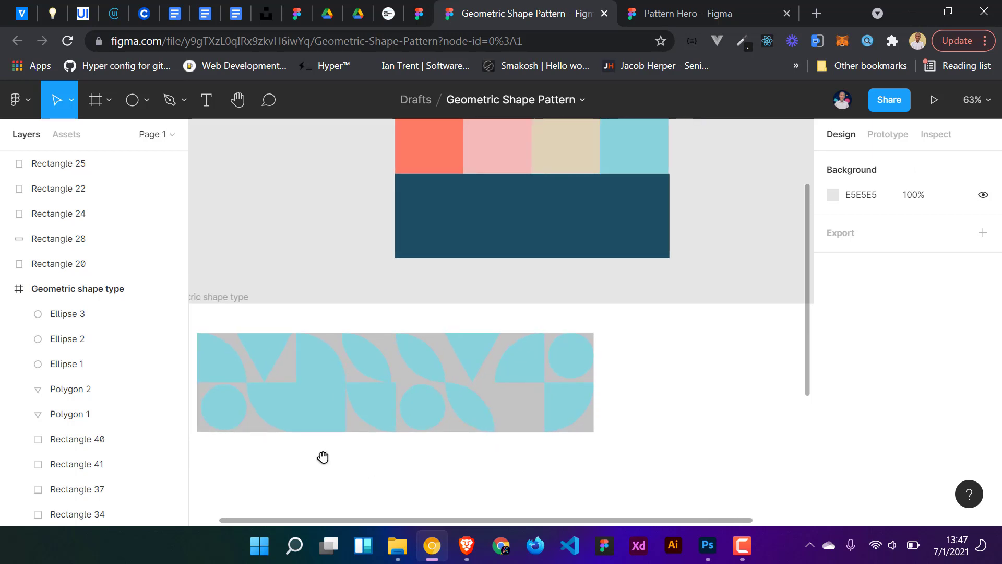
left_click_drag(323, 457, 401, 456)
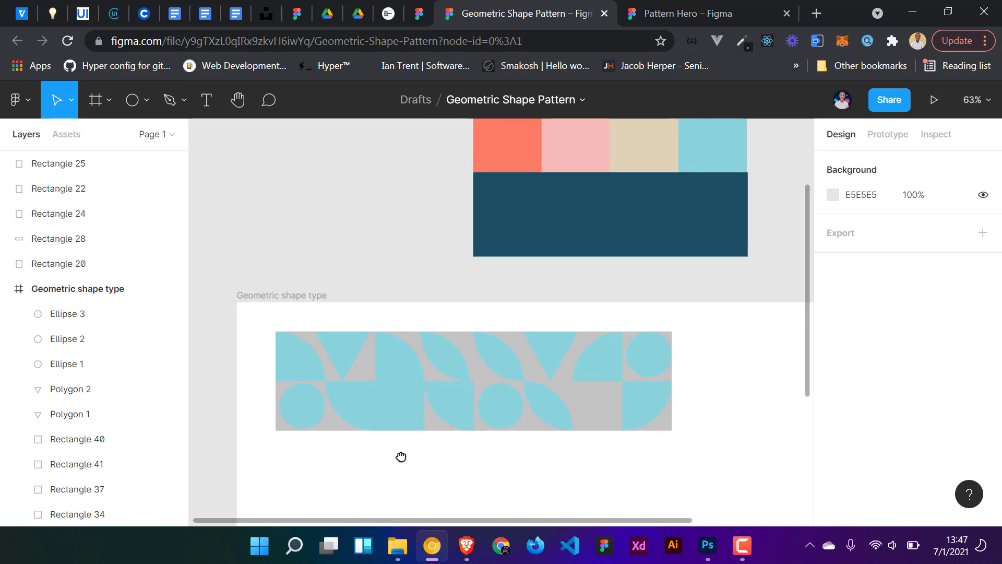
left_click(385, 409)
left_click(363, 467)
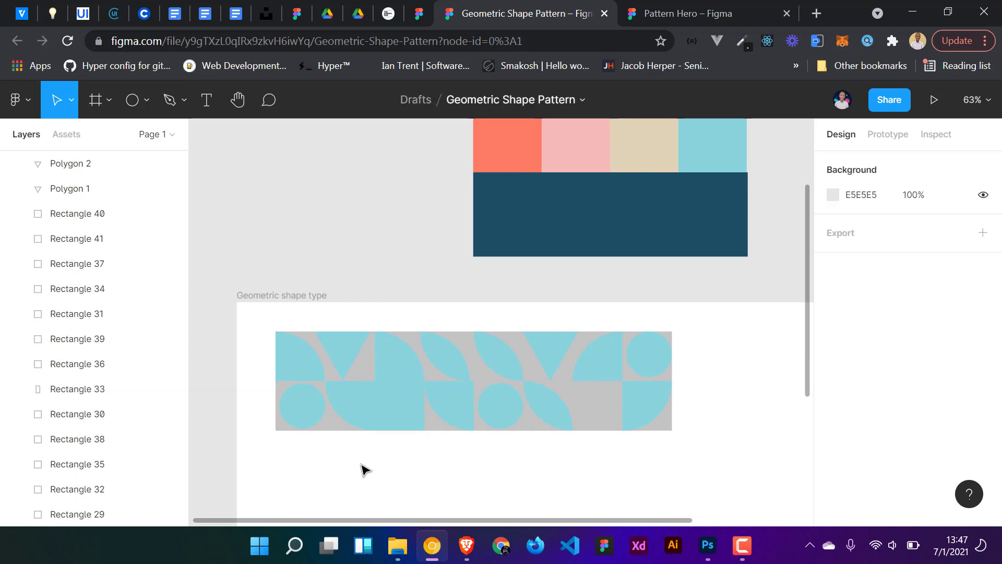
left_click(358, 416)
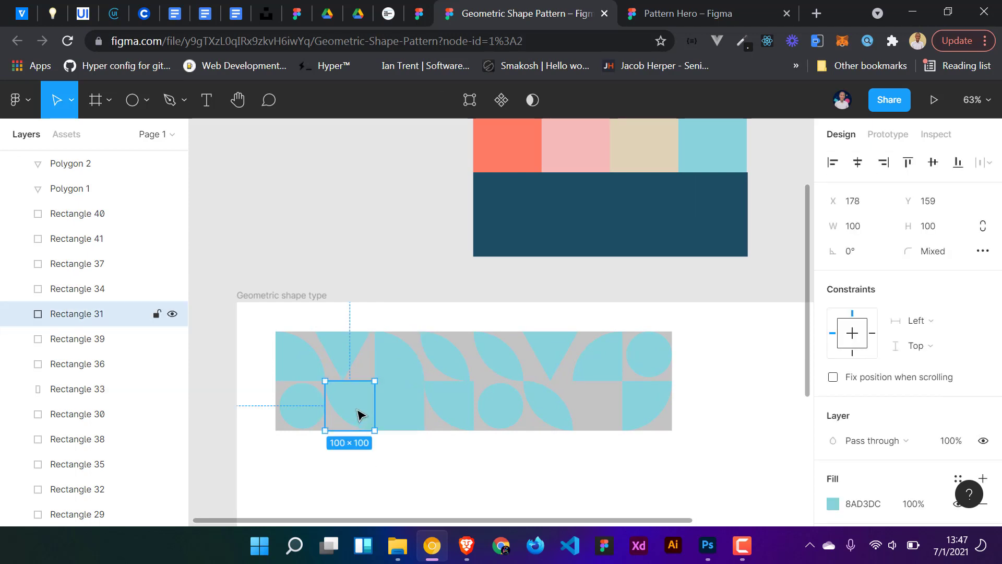
left_click_drag(358, 416, 608, 410)
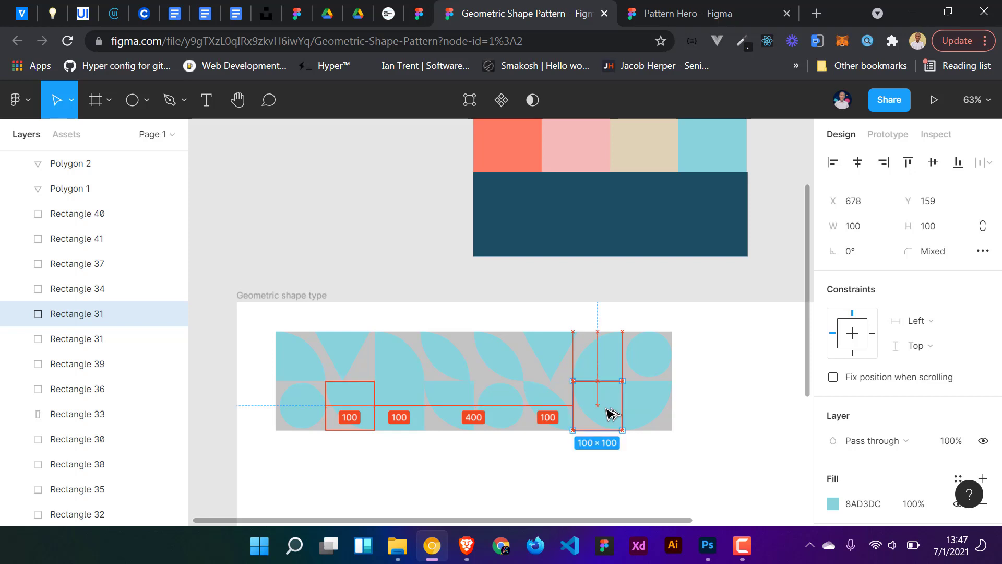
left_click(597, 463)
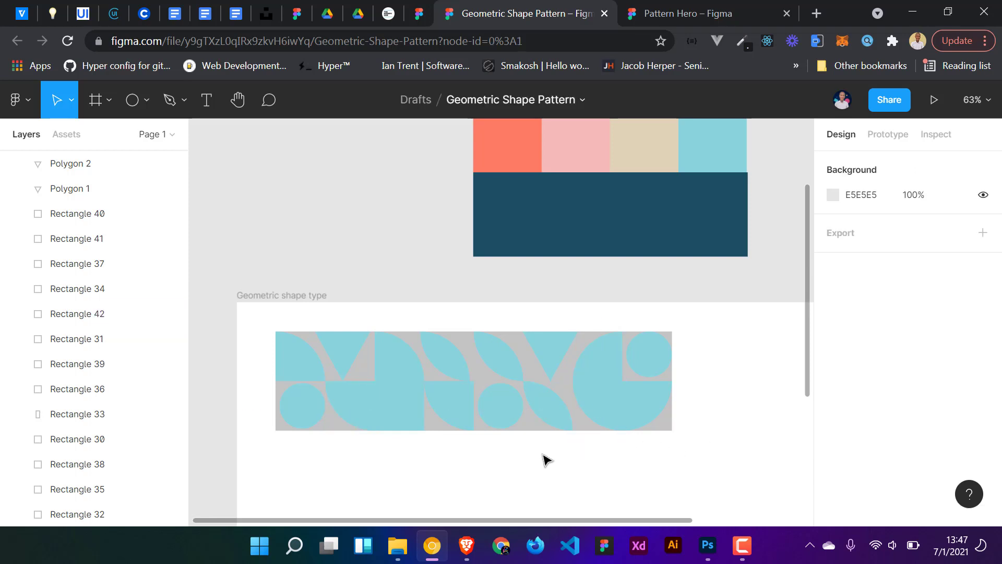
- Duplicate the whole tile row and move the copy outside the frame, above and to its left
scroll(700, 453, "up", 2)
scroll(700, 454, "down", 2)
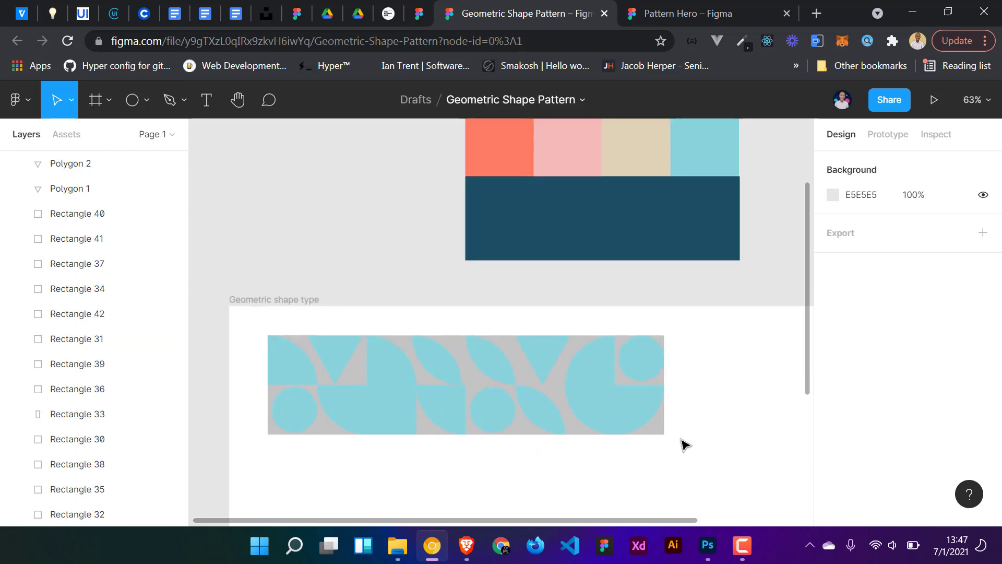
left_click(661, 432)
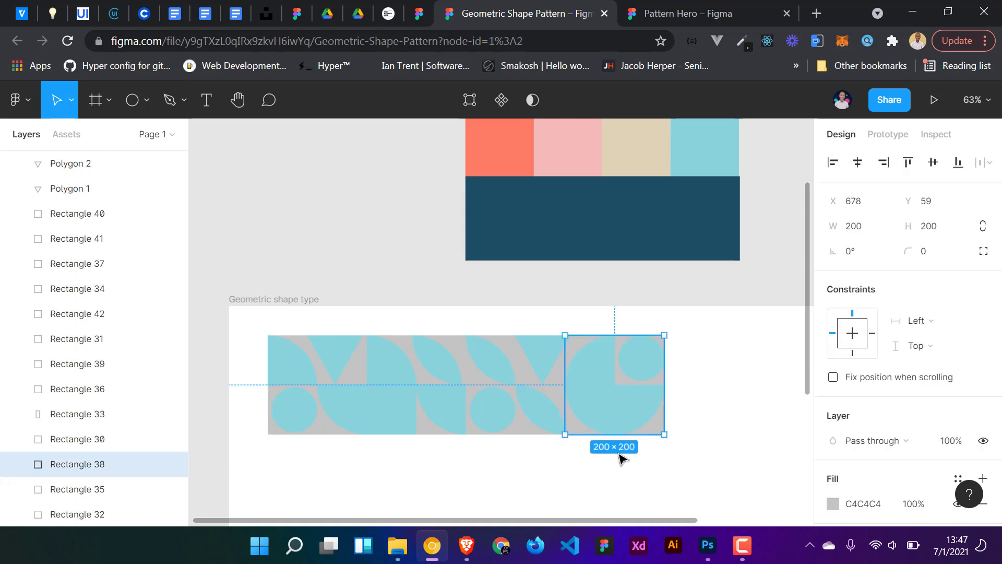
left_click(543, 463)
scroll(629, 462, "down", 2)
left_click_drag(574, 439, 336, 351)
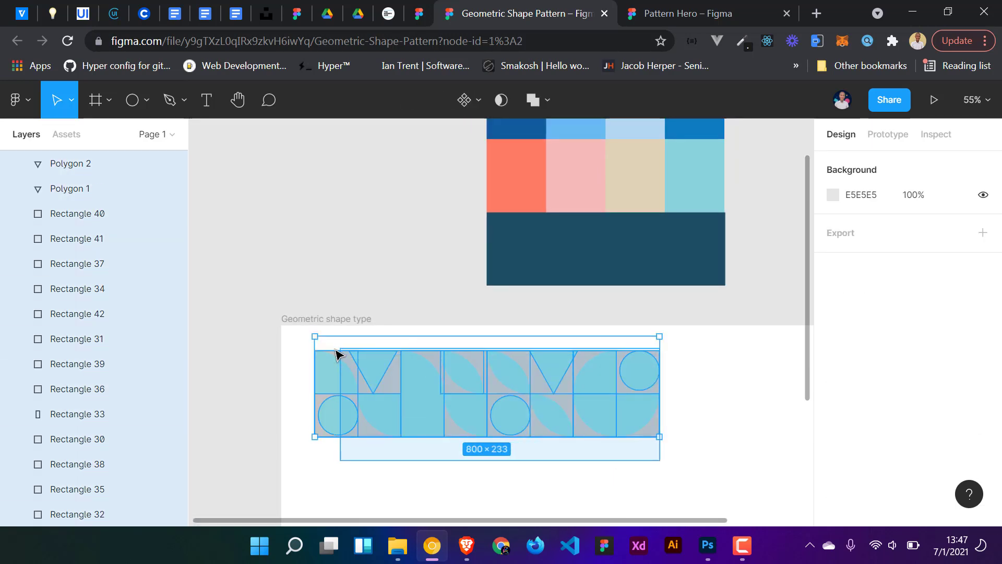
left_click_drag(437, 415, 262, 219)
left_click_drag(375, 218, 281, 223)
left_click(425, 493)
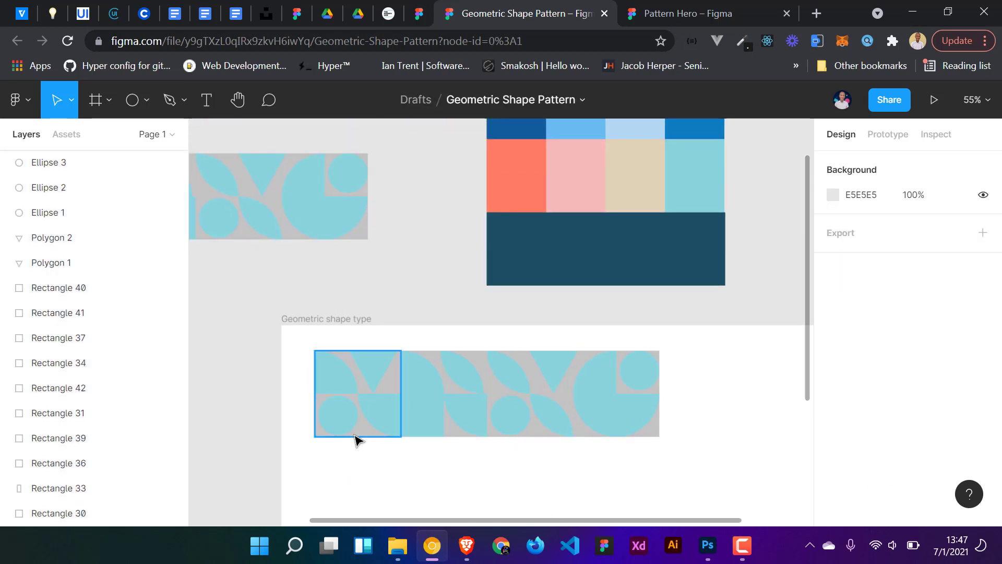
- Select the four grey tile background squares in the frame and delete them
left_click(355, 436)
left_click(452, 437, "shift")
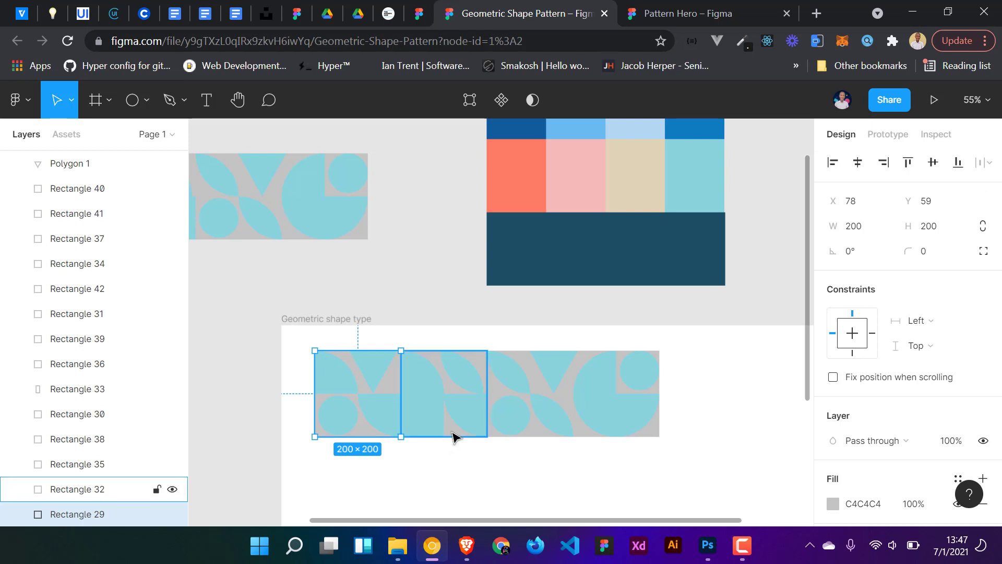
left_click(532, 434, "shift")
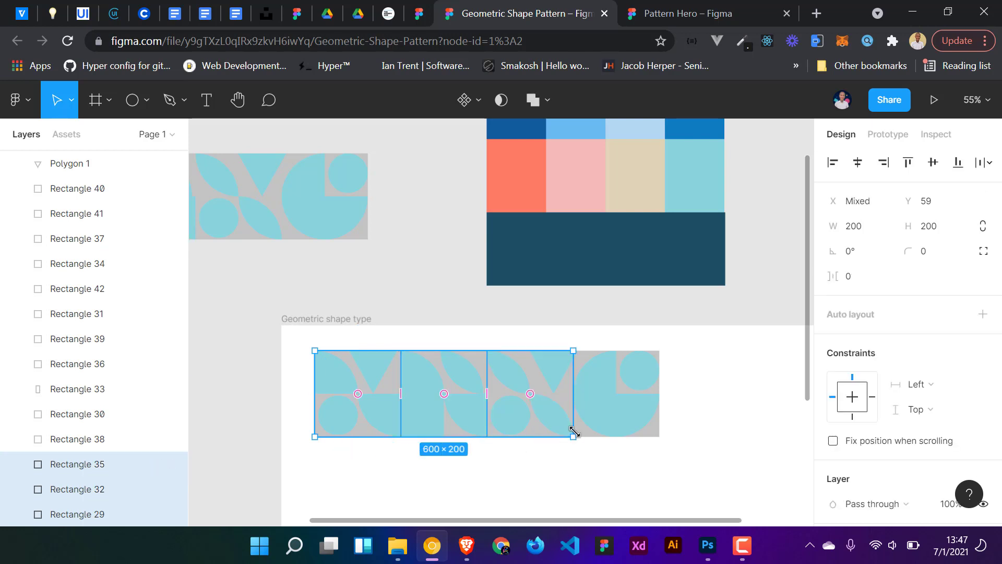
left_click(588, 435, "shift")
left_click(590, 441, "shift")
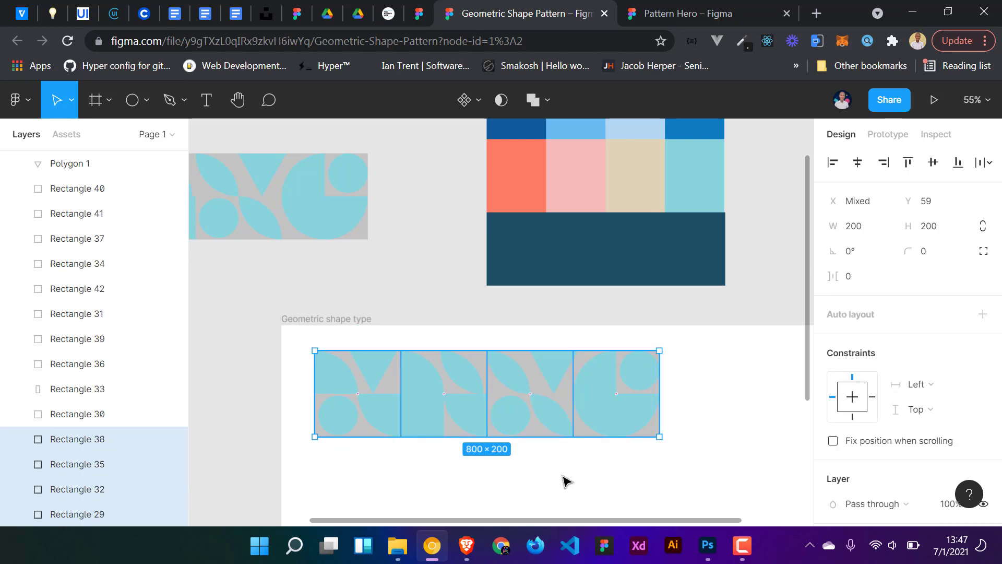
left_click(566, 480)
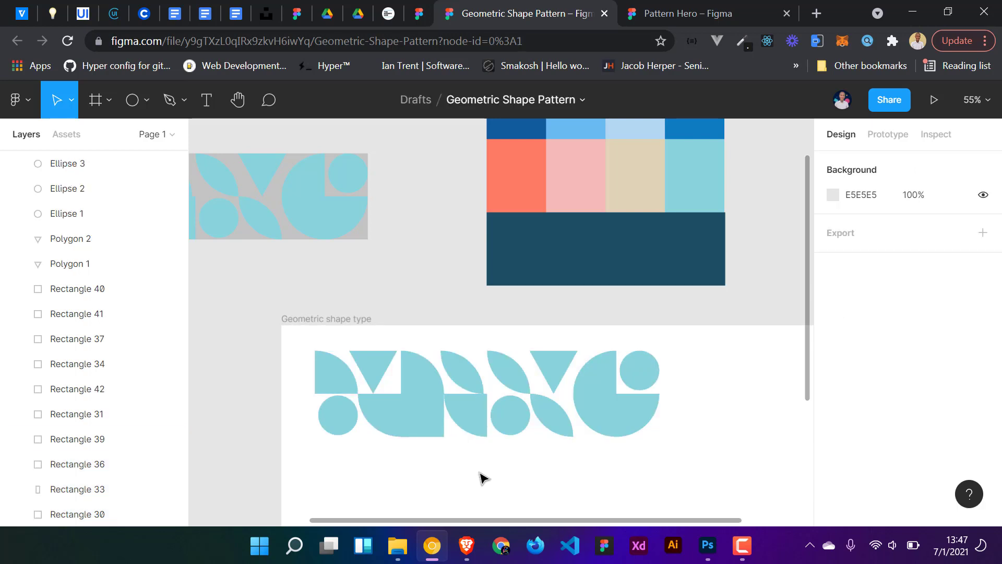
- Turn the first tile's shapes into a component, then the second tile's shapes into another component
left_click_drag(671, 459, 355, 448)
left_click(363, 490)
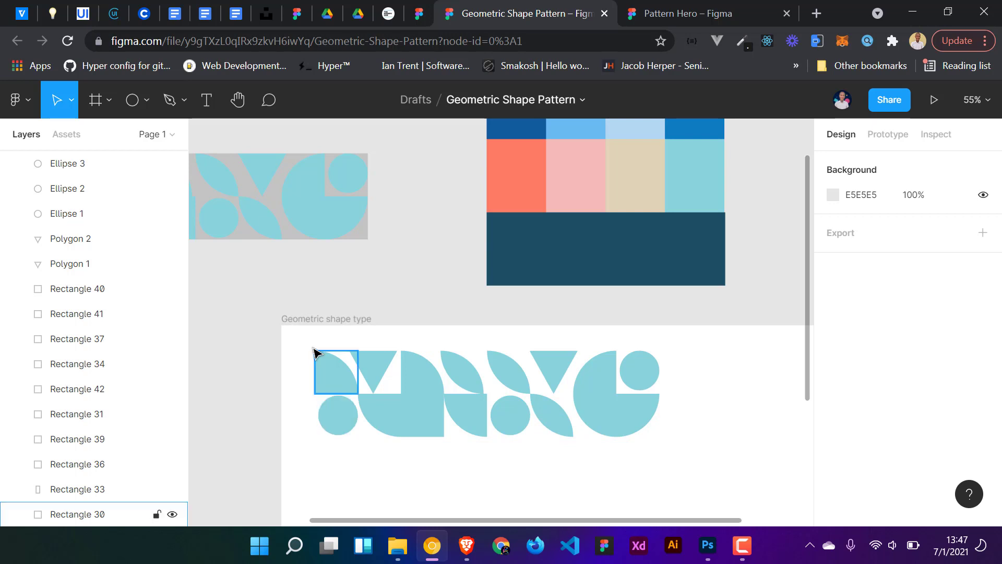
left_click_drag(306, 339, 375, 442)
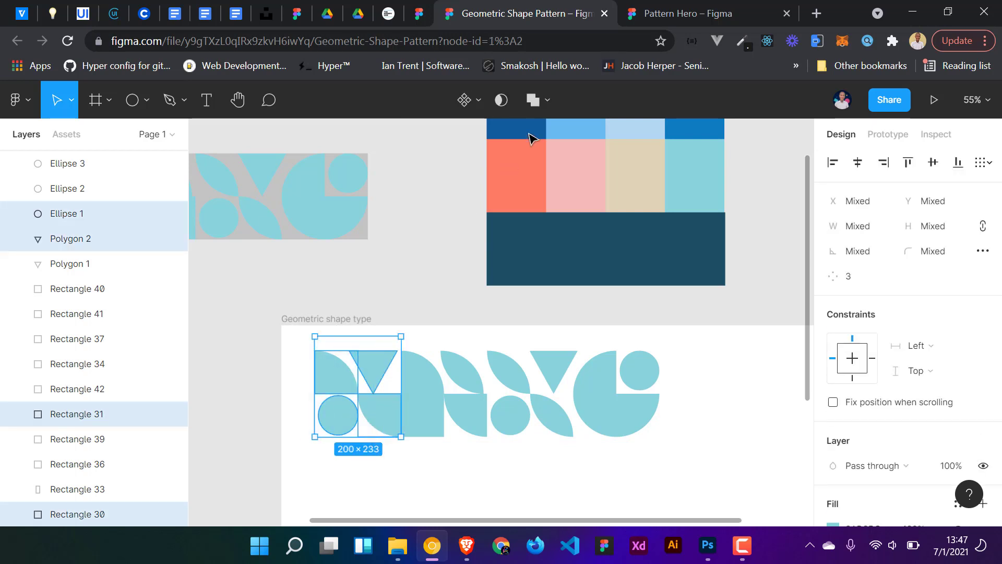
left_click(469, 102)
left_click(483, 459)
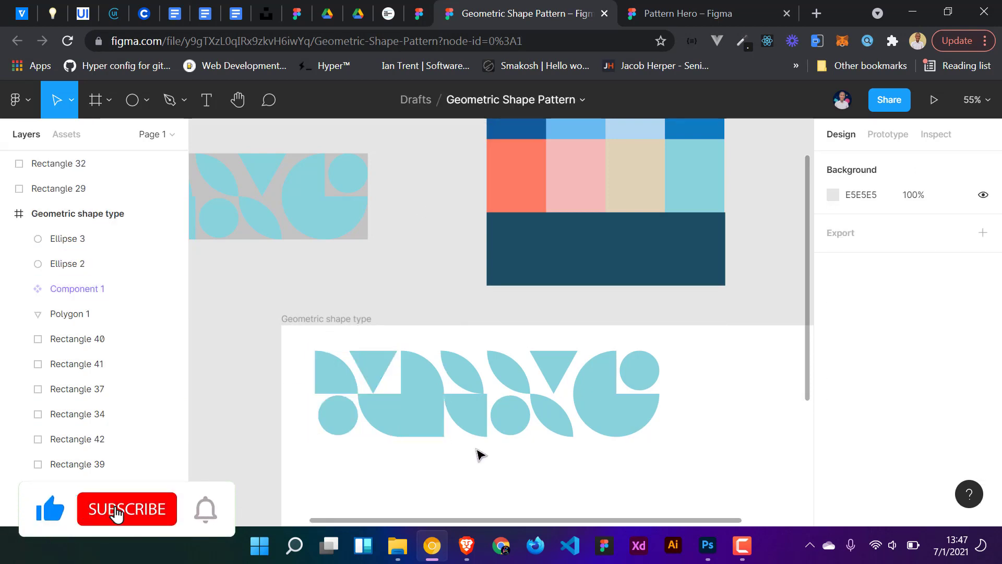
left_click_drag(479, 453, 419, 343)
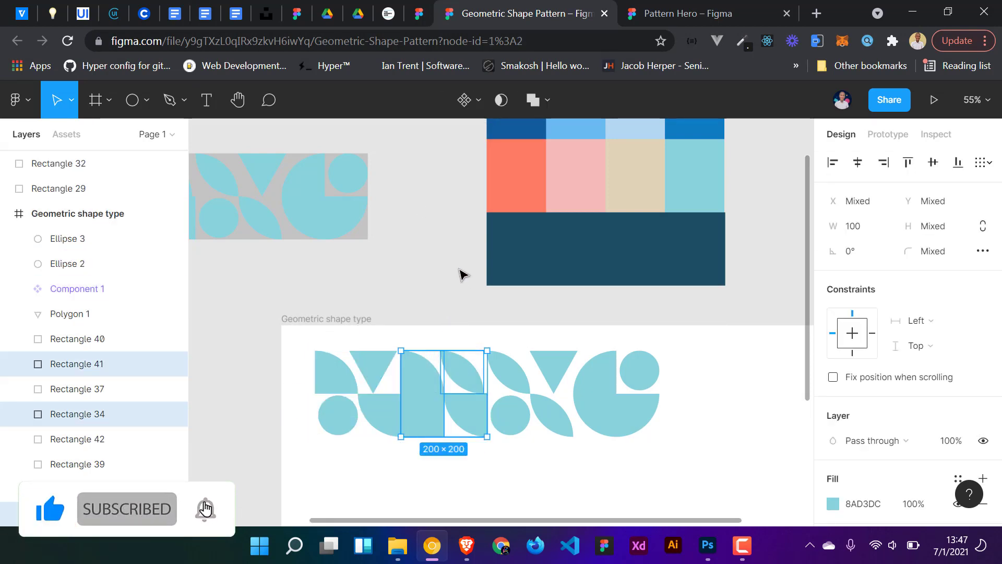
left_click(464, 100)
left_click(554, 470)
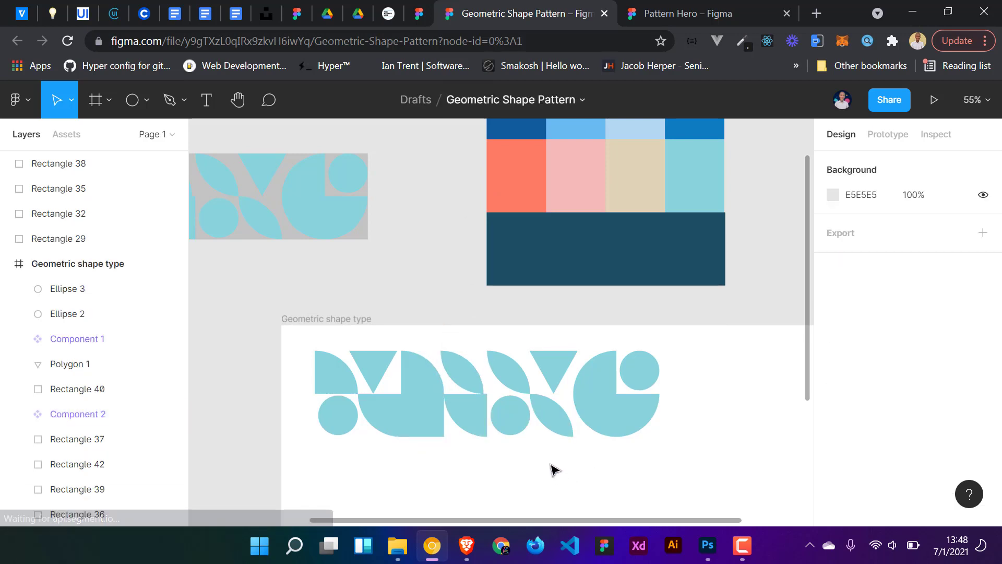
- Turn the third tile's shapes and the fourth tile's shapes into separate components
left_click_drag(552, 468, 510, 328)
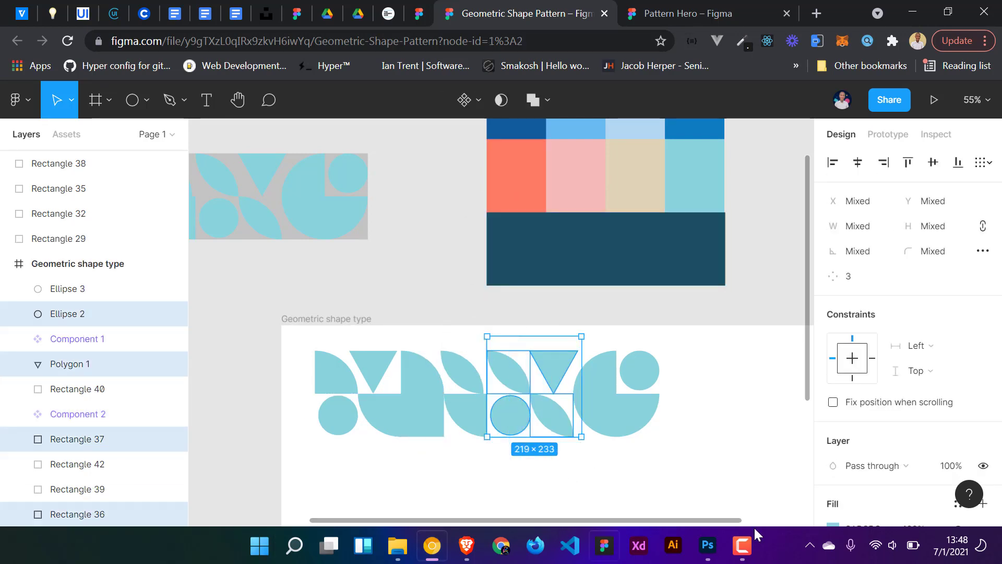
left_click(464, 100)
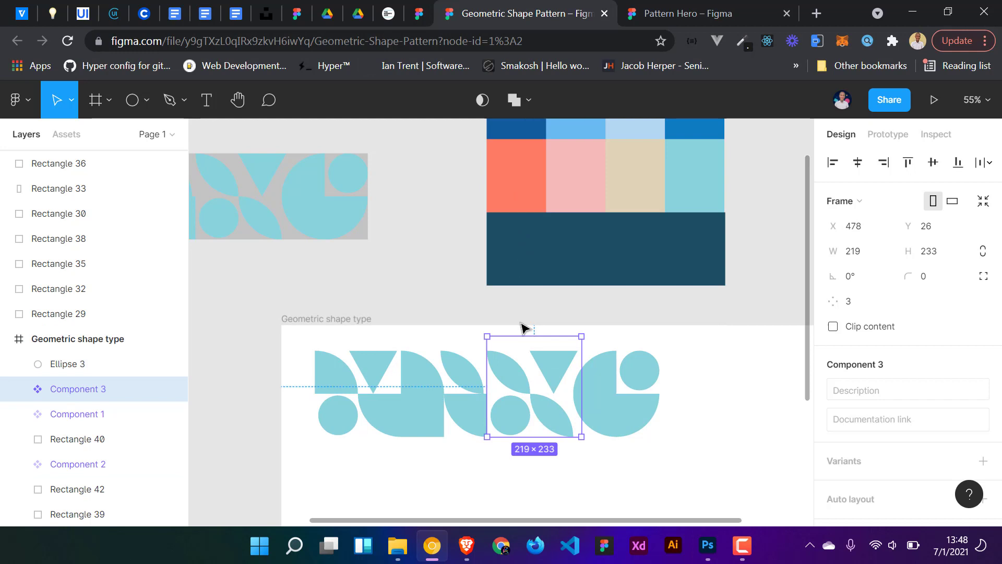
left_click(688, 462)
left_click_drag(670, 446, 588, 329)
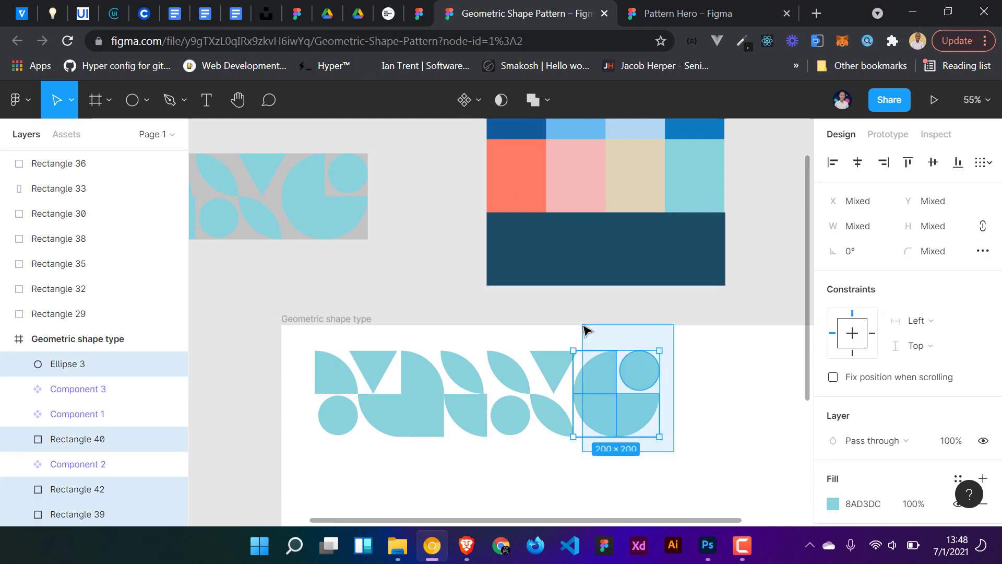
left_click(464, 100)
left_click(727, 444)
- Select the four tile components and duplicate them as an instance row below the originals
scroll(729, 444, "down", 1)
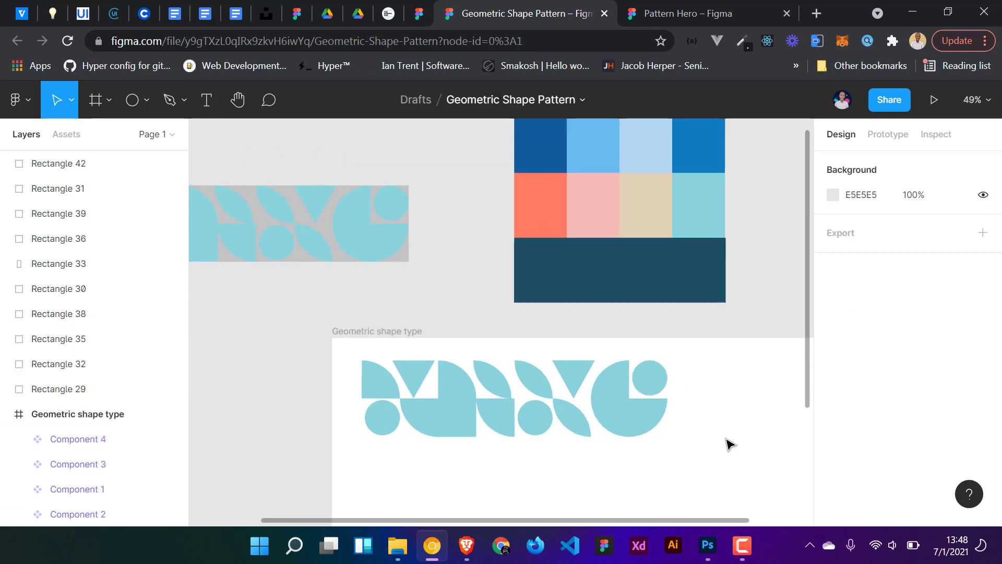
scroll(726, 448, "down", 3)
left_click_drag(723, 458, 588, 359)
left_click_drag(590, 394, 329, 275)
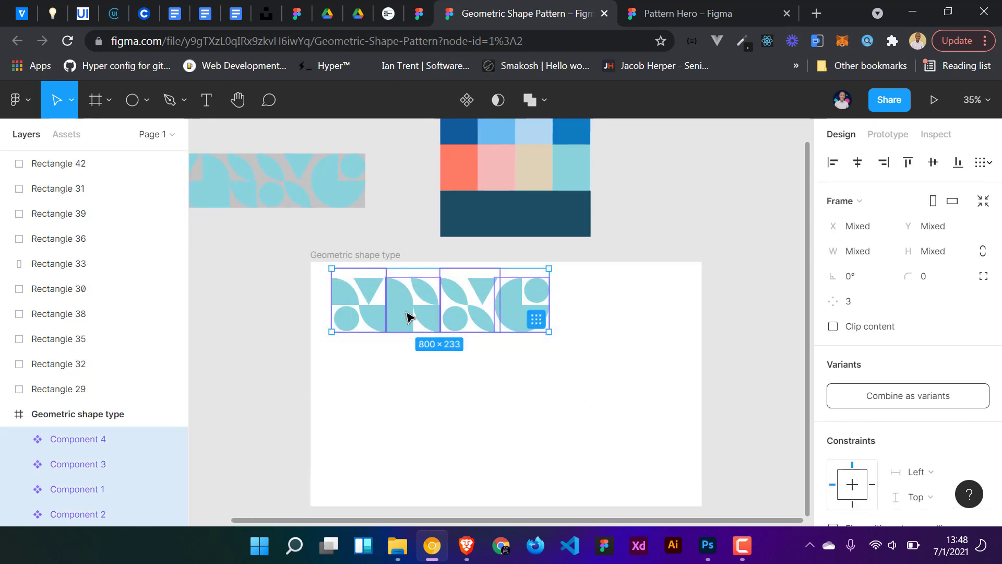
left_click_drag(403, 313, 402, 405)
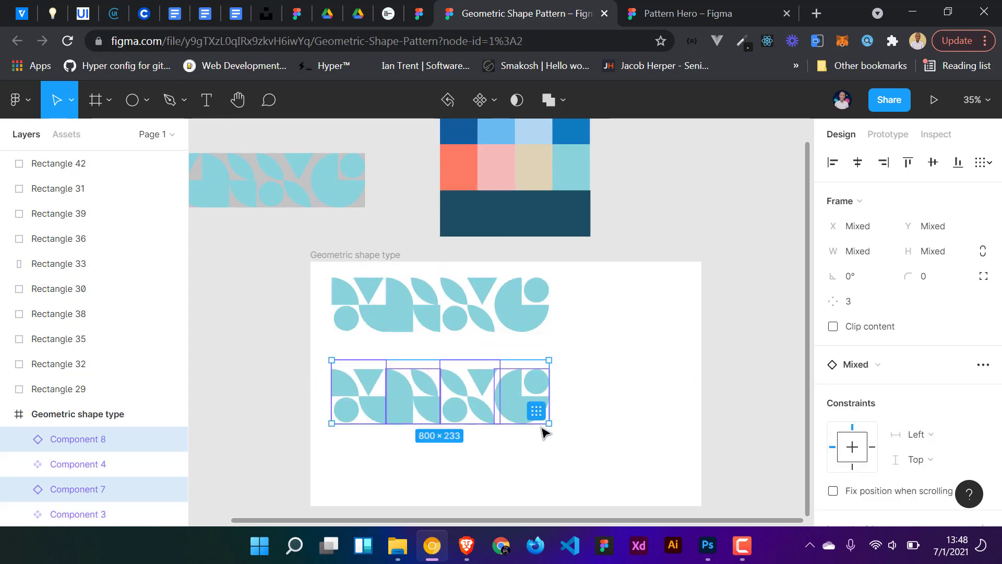
left_click(512, 475)
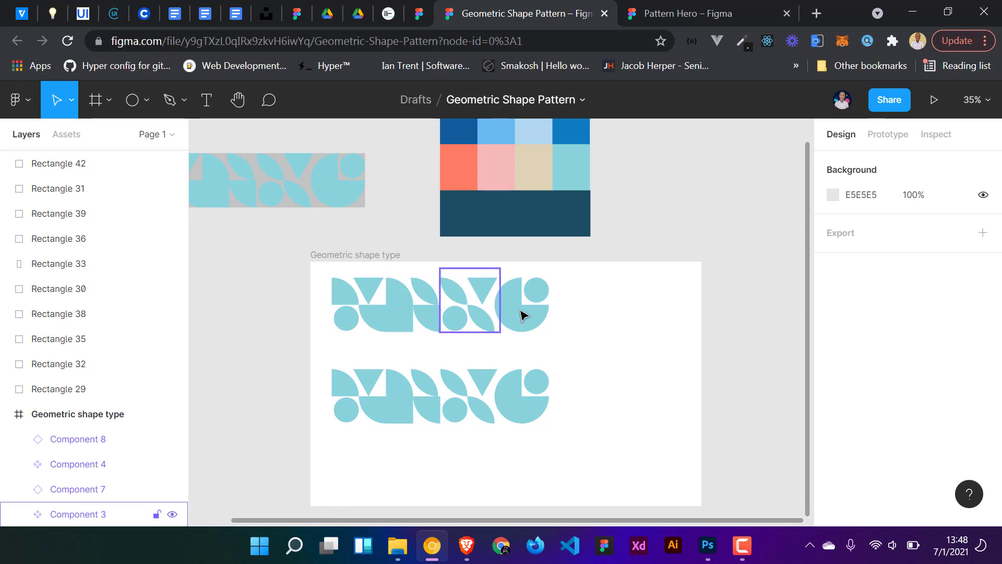
- Select the instance row and launch the Pattern Hero plugin on it
scroll(595, 443, "down", 2)
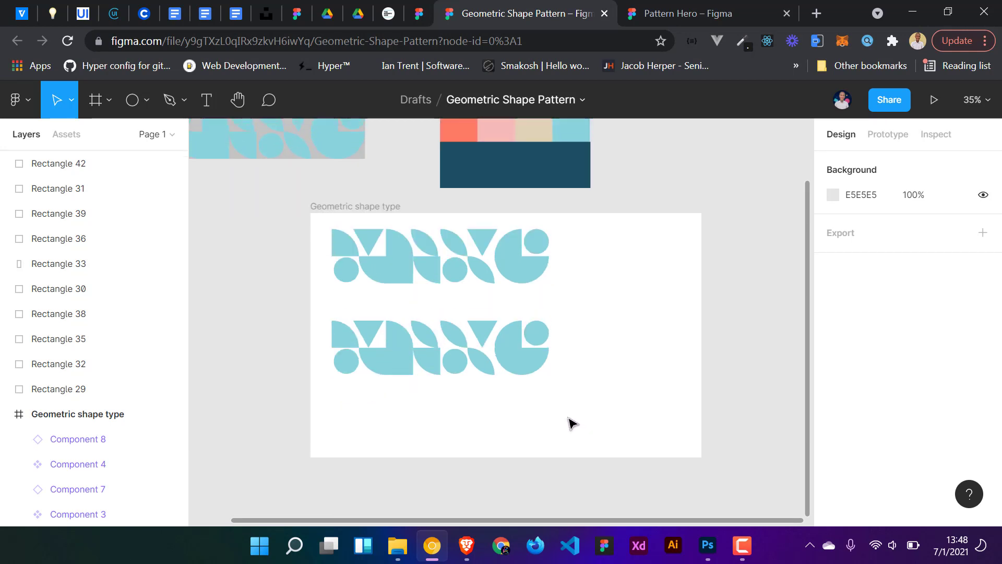
left_click_drag(561, 419, 311, 317)
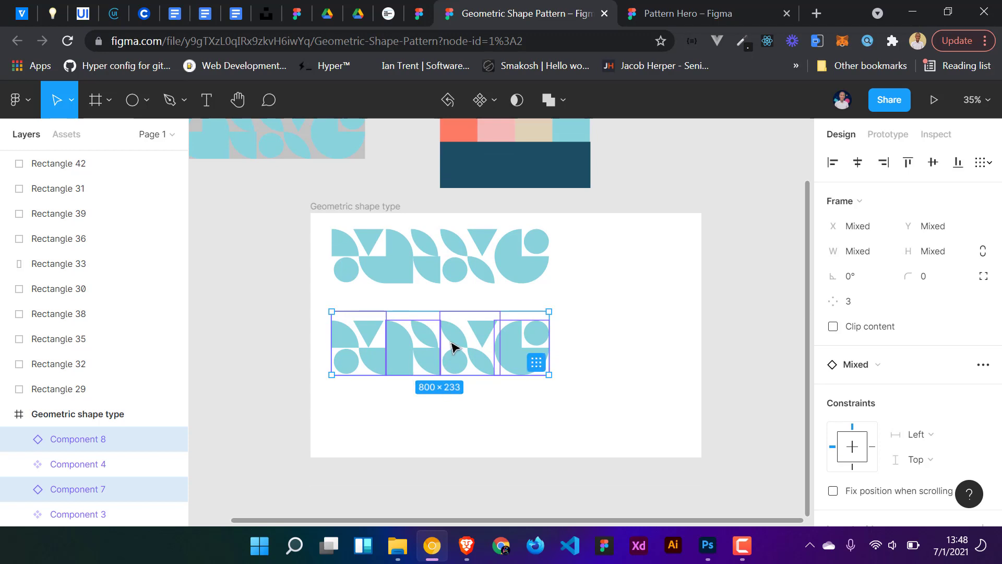
right_click(453, 347)
mouse_move(552, 402)
scroll(756, 411, "down", 1)
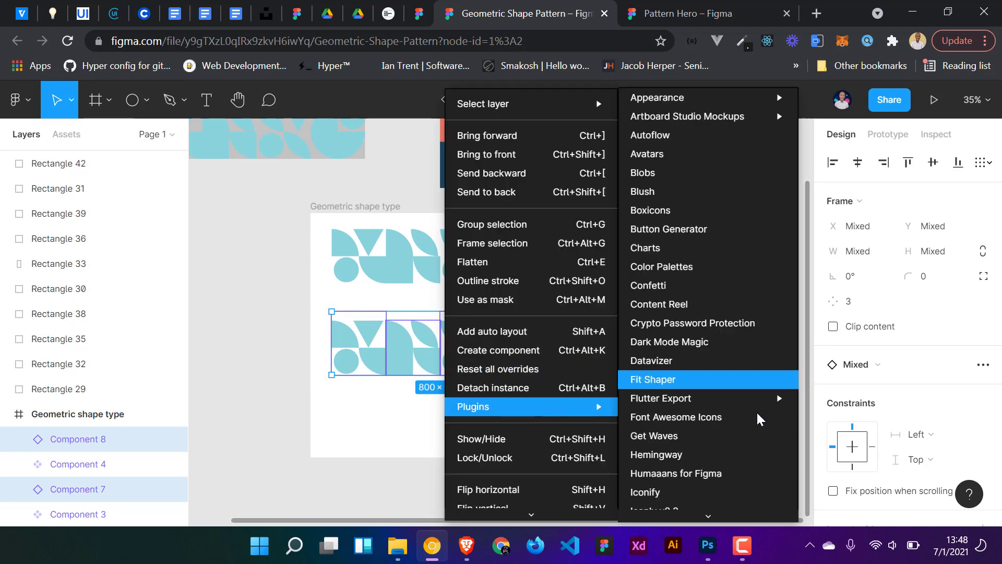
scroll(696, 422, "down", 10)
scroll(686, 443, "down", 3)
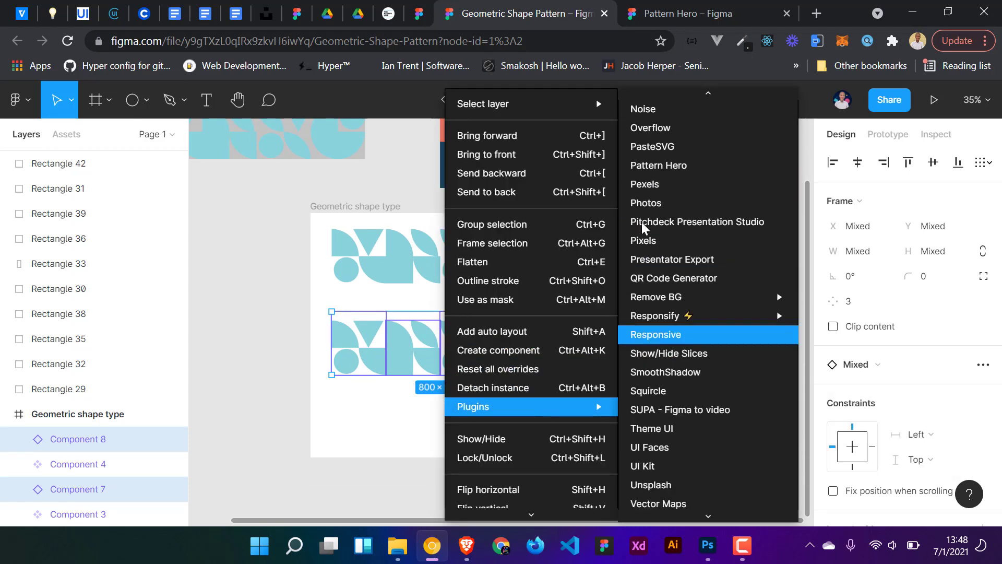
left_click(658, 165)
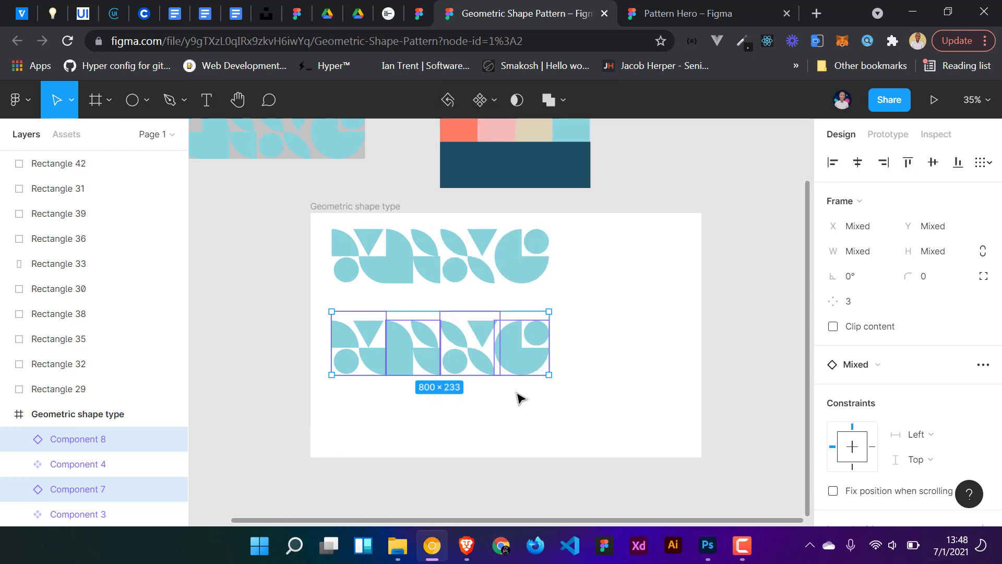
scroll(617, 363, "up", 1)
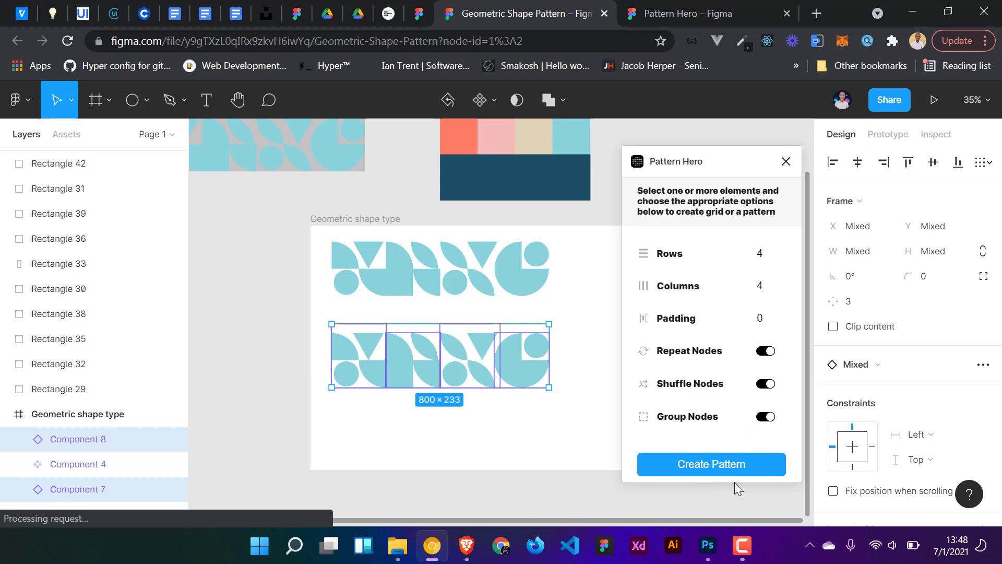
- Create a pattern with 4 rows, 4 columns and 0 padding, repeat, shuffle and group on, then close the plugin
left_click(703, 463)
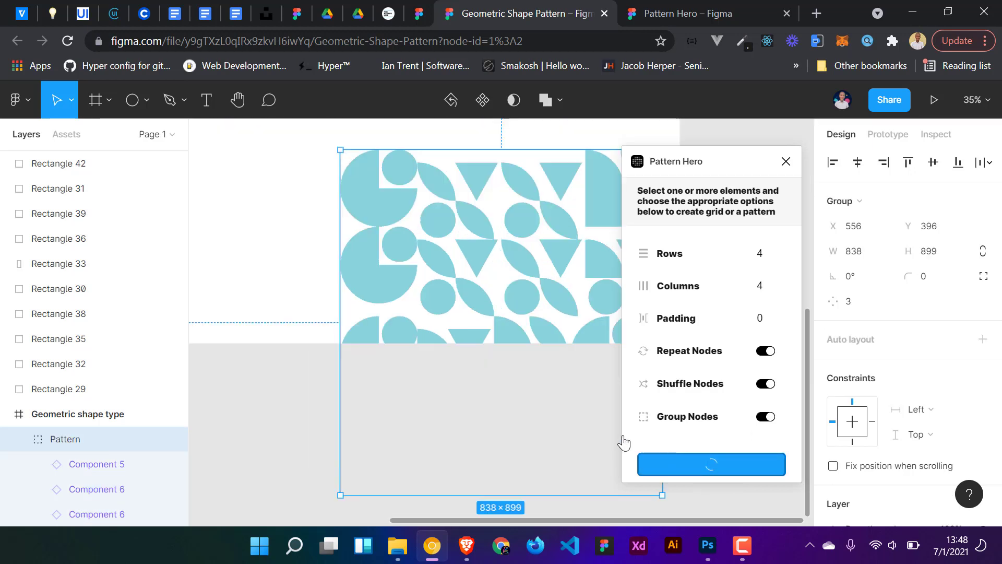
scroll(538, 391, "down", 3)
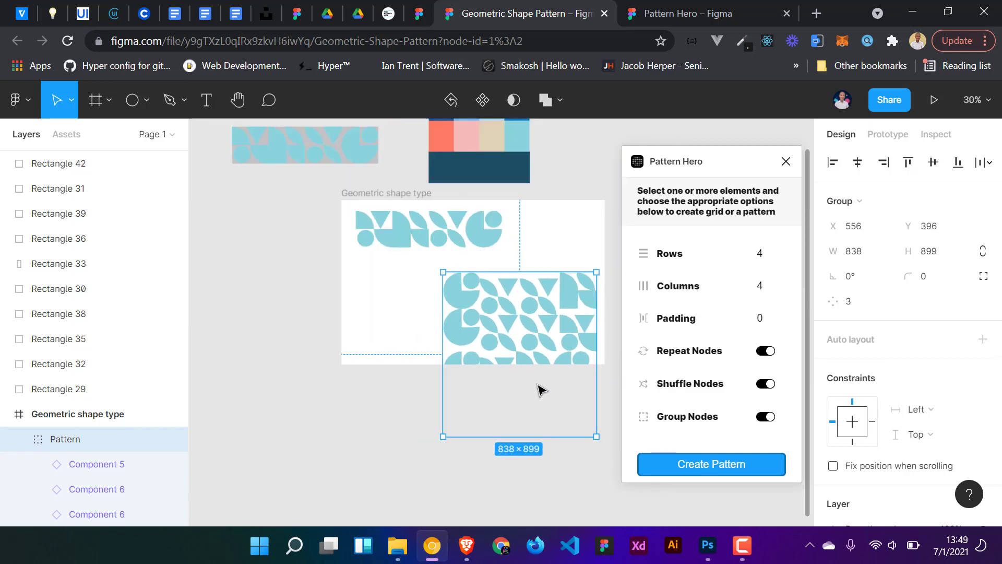
left_click(785, 161)
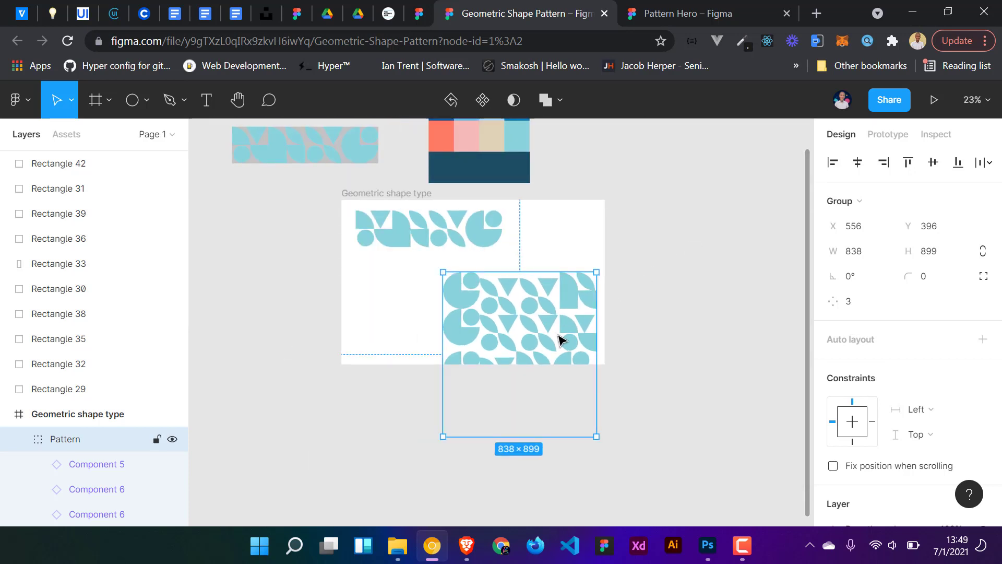
- Move the four master tile components out of the frame to its upper right
scroll(558, 339, "up", 1)
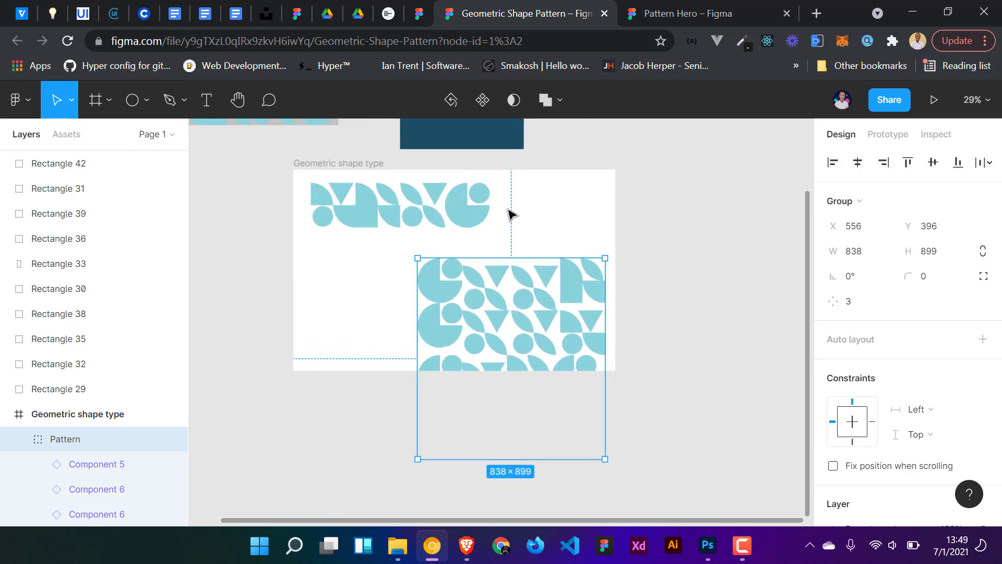
left_click(393, 225)
left_click_drag(506, 208, 294, 191)
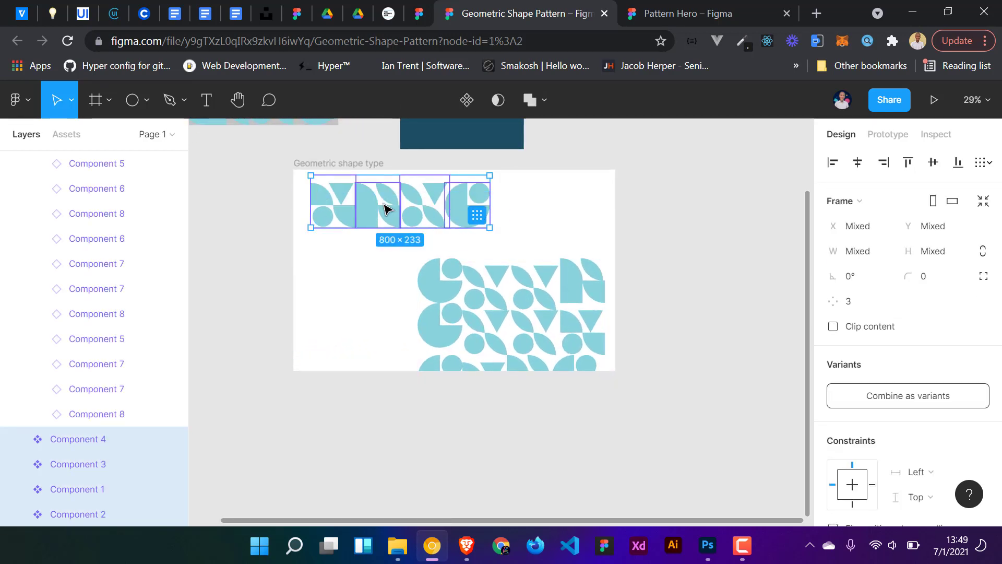
left_click_drag(383, 202, 709, 154)
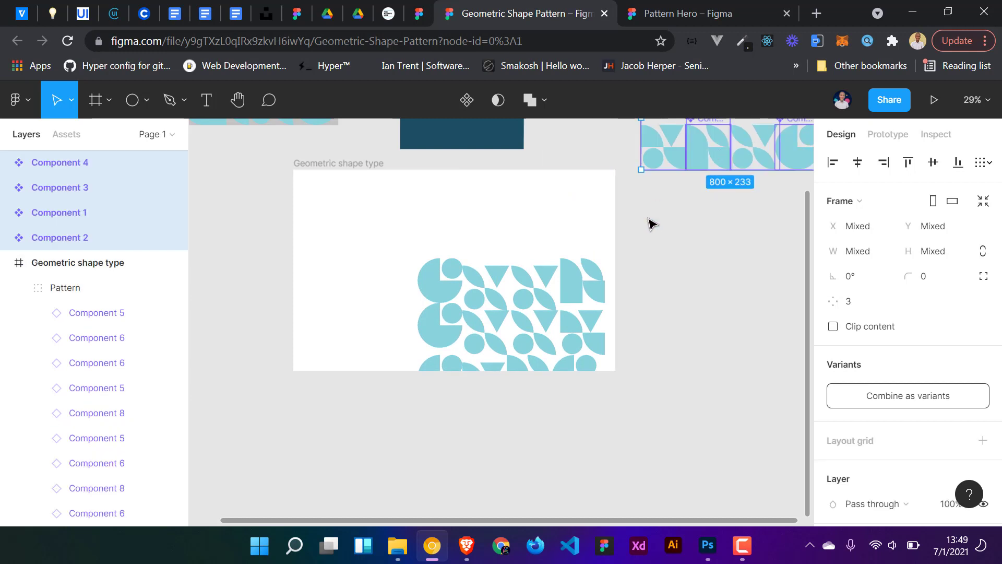
- Move the generated pattern into the frame's upper-left area and rotate it -90°
left_click(554, 338)
left_click_drag(537, 318, 491, 253)
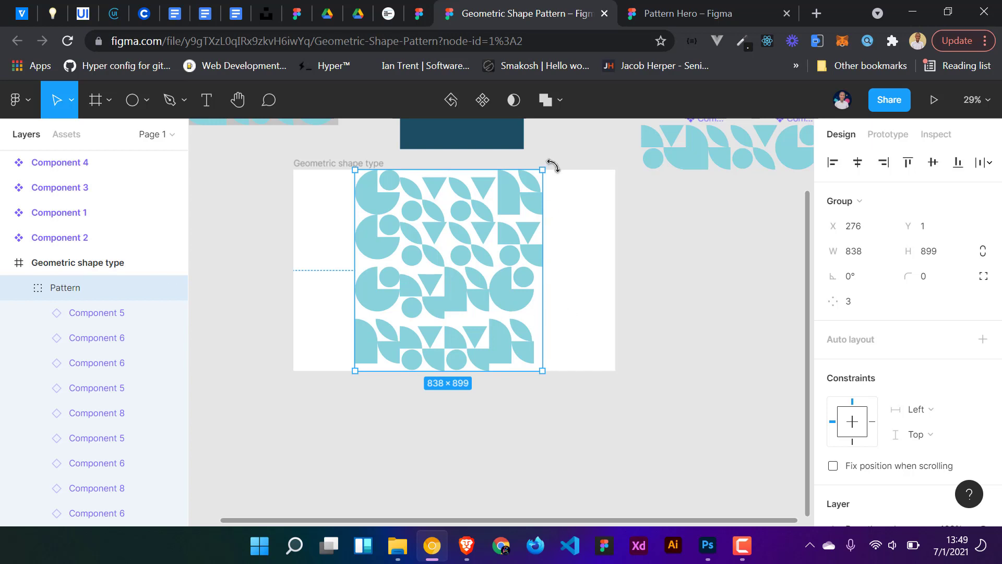
left_click_drag(552, 166, 496, 314)
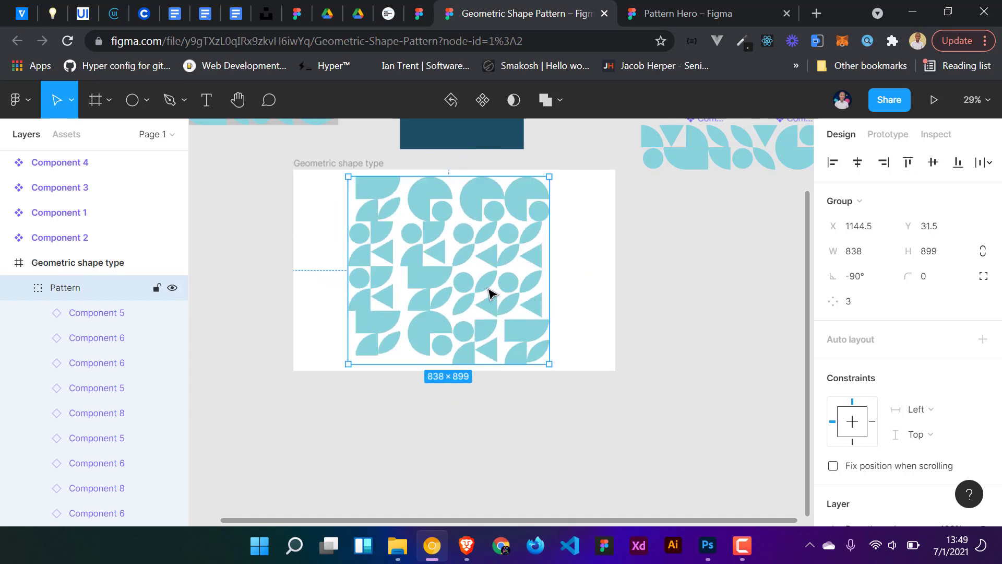
- Ungroup the generated pattern group
right_click(489, 292)
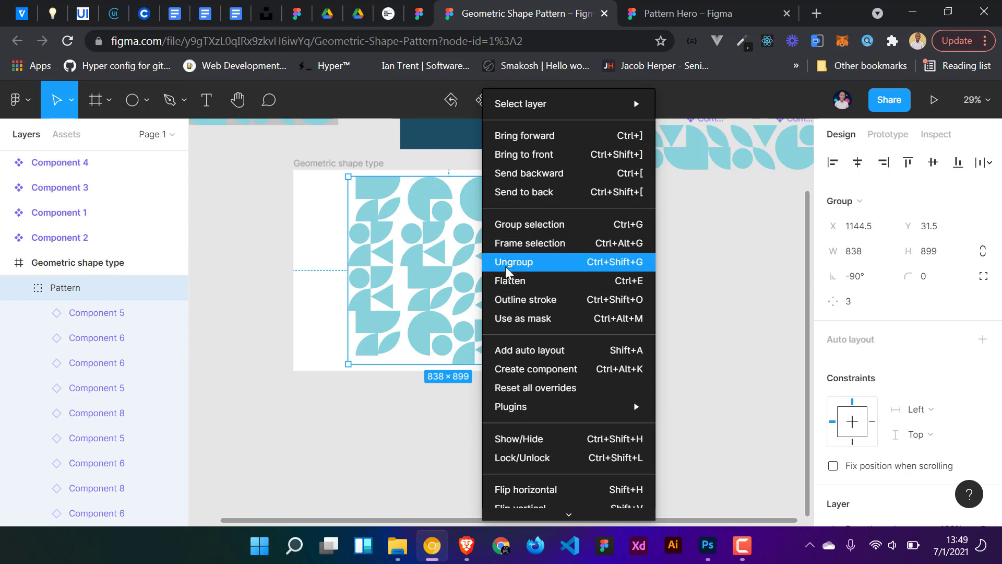
left_click(550, 275)
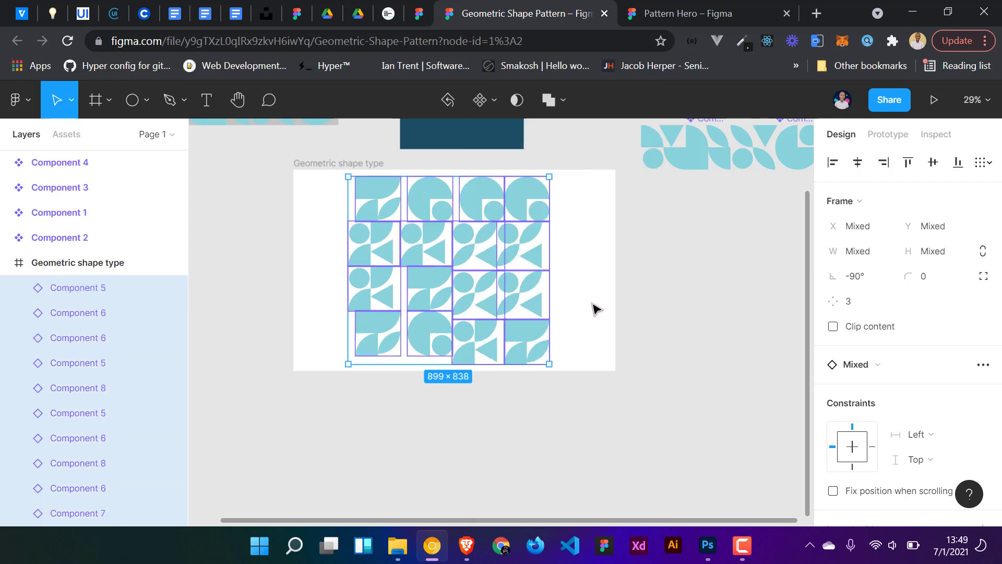
left_click(660, 313)
- Use the eyedropper to recolor two leaf shapes near the pattern's centre with navy and coral from the palette
scroll(553, 292, "up", 2)
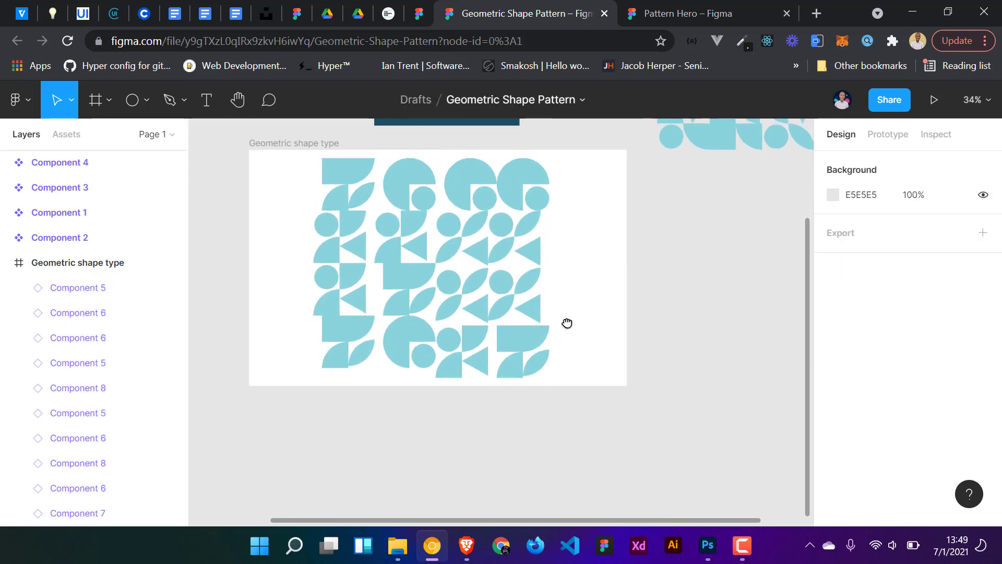
left_click_drag(566, 324, 583, 349)
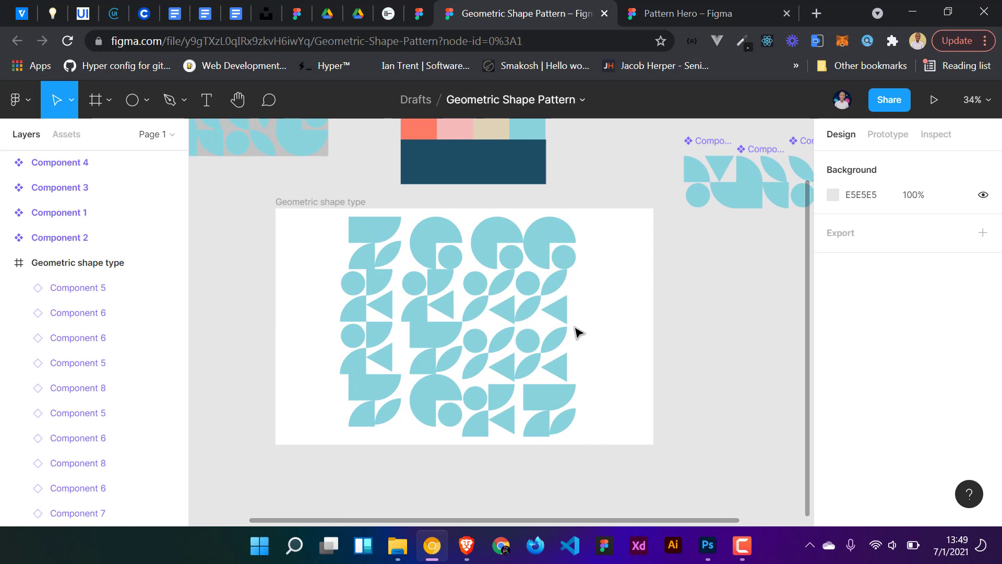
double_click(509, 342)
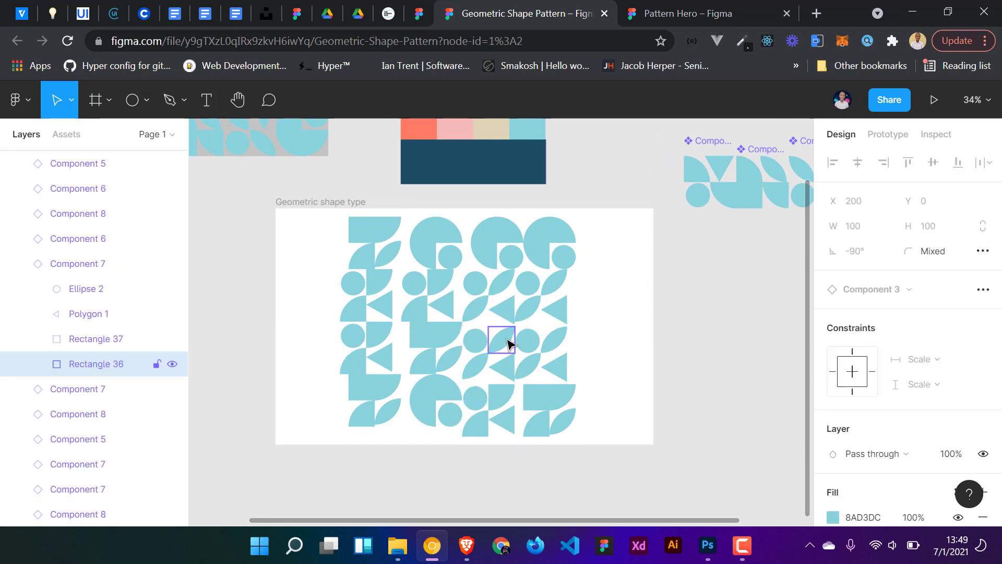
key("i")
left_click(502, 156)
left_click(476, 365)
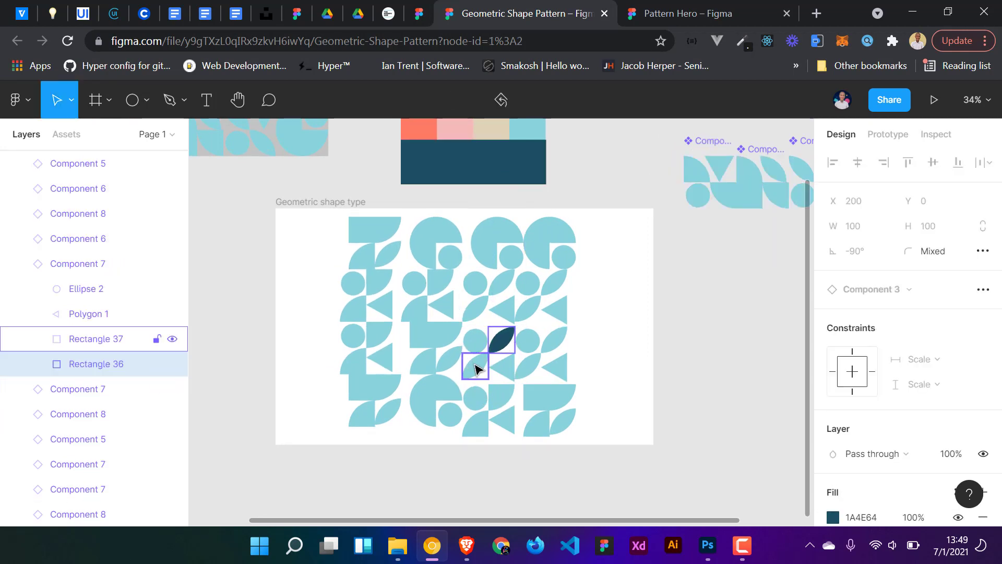
key("i")
scroll(476, 208, "up", 1)
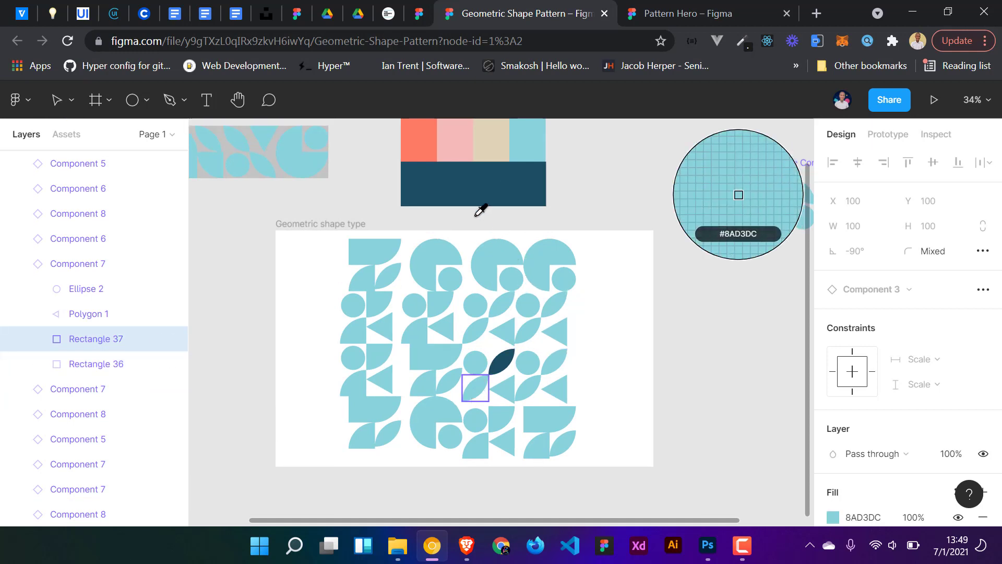
left_click(417, 149)
- Recolor the neighbouring half-rectangle, circle and triangle shapes with blue and beige colours sampled from the palette swatches
double_click(442, 369)
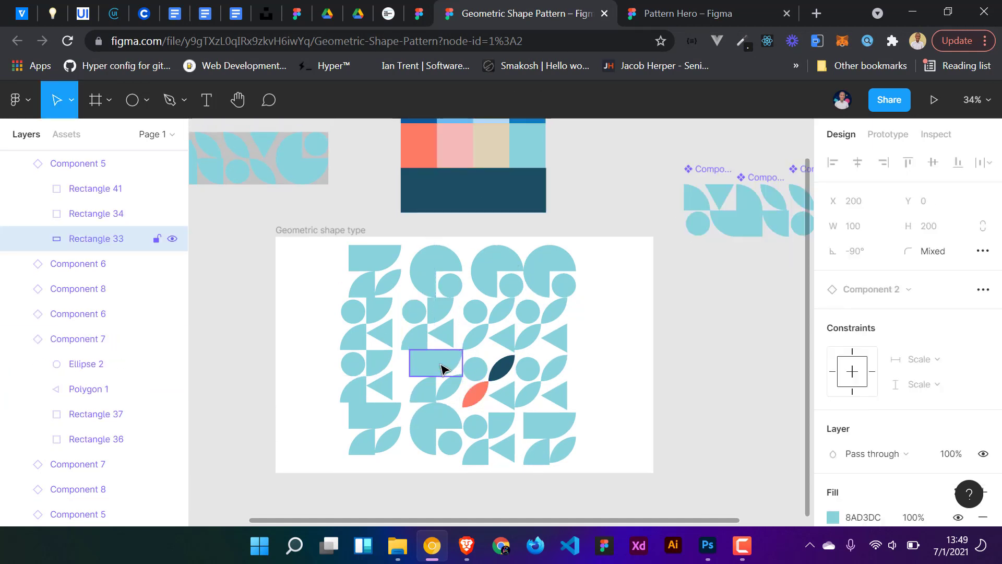
key("i")
scroll(454, 172, "up", 1)
left_click(455, 136)
left_click(426, 418)
key("i")
left_click(421, 136)
double_click(476, 403)
left_click(503, 424)
left_click(524, 182)
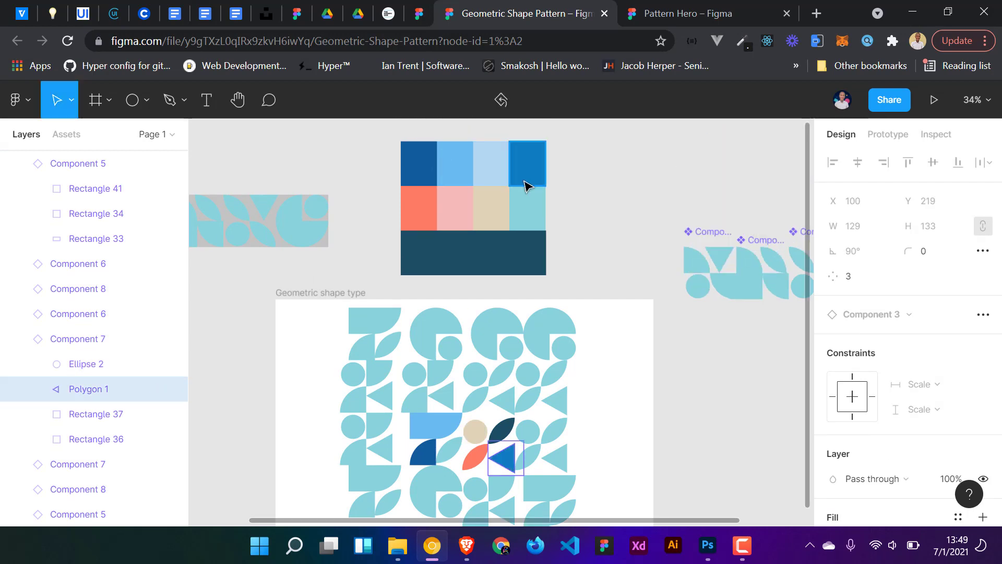
- Recolor shapes on the pattern's right side with colours sampled from the palette swatches
double_click(528, 398)
left_click(455, 161)
left_click(559, 396)
left_click(420, 151)
left_click(553, 368)
key("i")
left_click(420, 178)
scroll(421, 188, "down", 1)
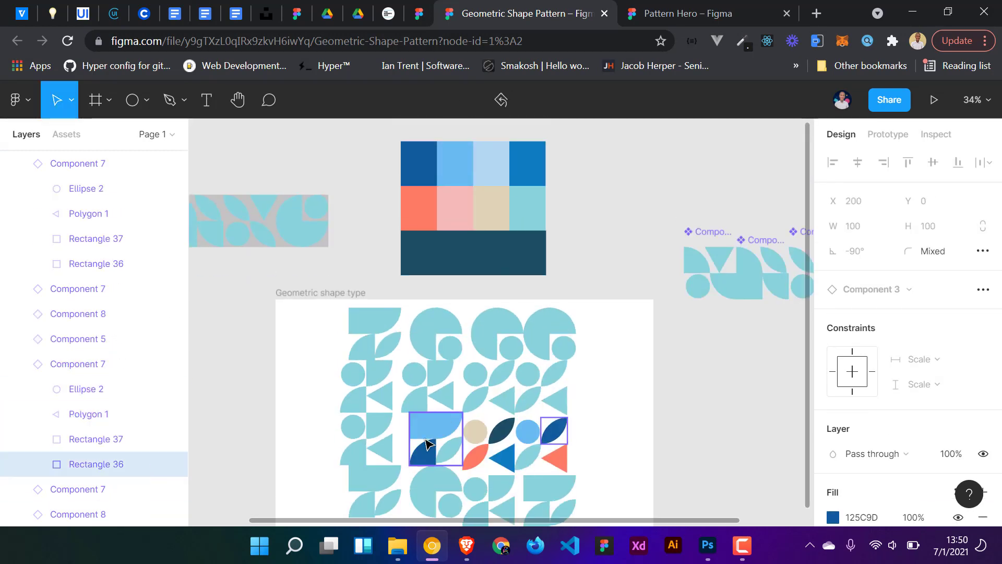
- Recolor further shapes in the pattern's middle rows with blue, pink and coral palette colours
double_click(558, 400)
key("i")
left_click(522, 158)
double_click(505, 401)
key("i")
left_click(456, 202)
left_click(417, 177)
left_click(416, 402)
key("i")
left_click(419, 203)
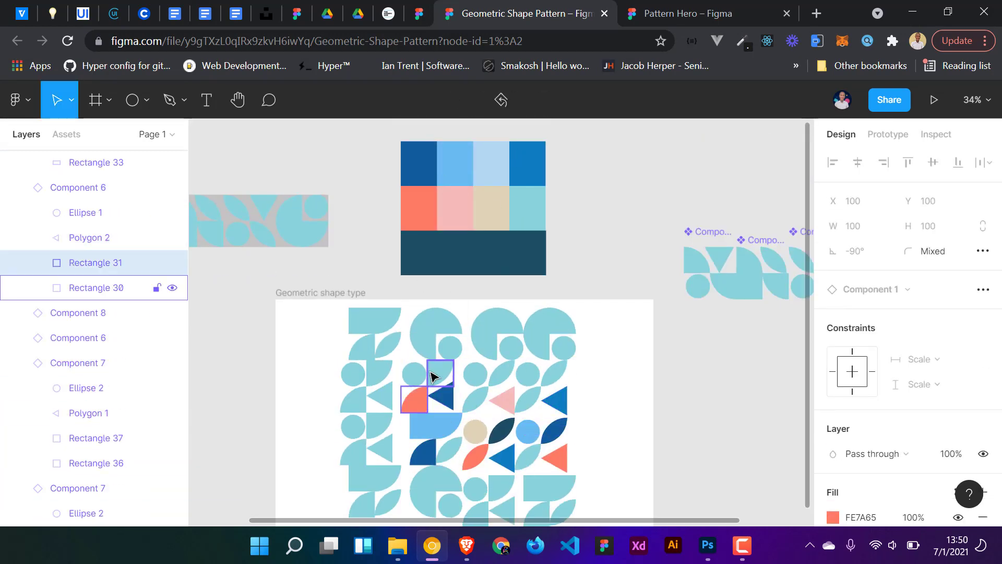
- Recolor shapes in the upper rows of the pattern with colours sampled from the palette swatches
double_click(475, 375)
key("i")
left_click(459, 167)
left_click(501, 373)
double_click(417, 378)
key("i")
left_click(490, 207)
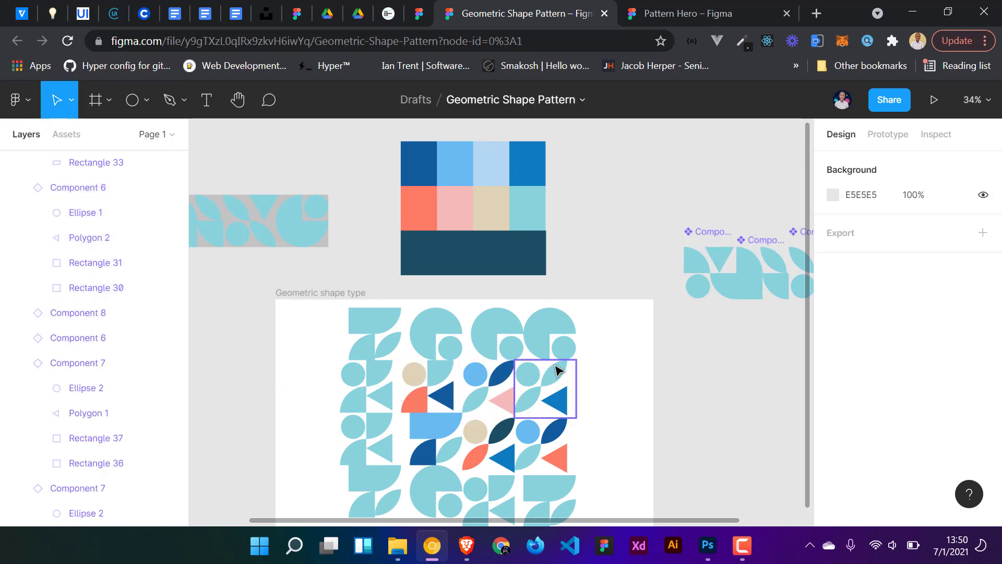
double_click(557, 372)
key("i")
left_click(421, 205)
left_click(528, 399)
key("i")
- Trim the pattern by deleting its bottom row, leftmost column and top row of tiles
left_click_drag(598, 484, 345, 448)
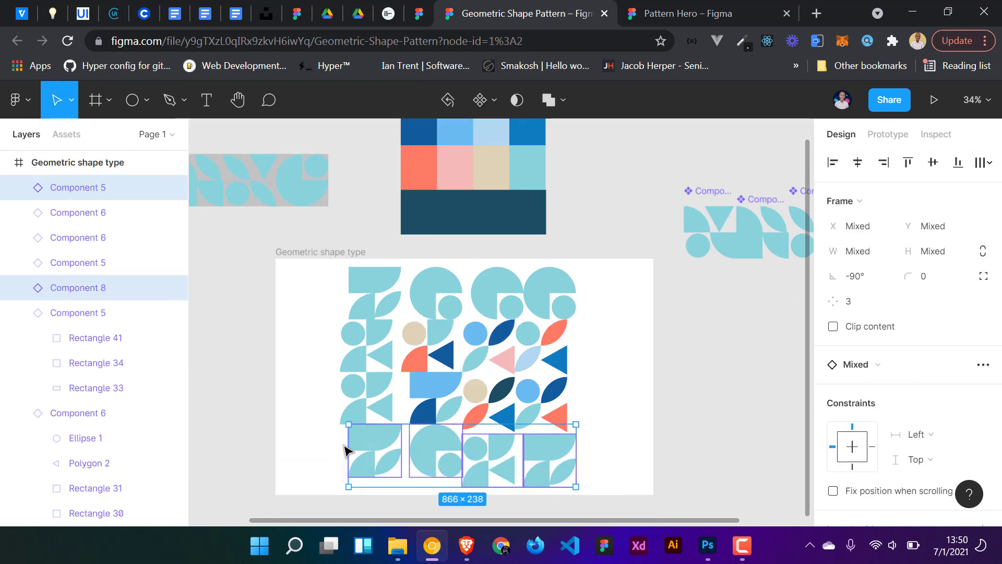
key("Delete")
left_click_drag(330, 267, 350, 402)
key("ctrl+z")
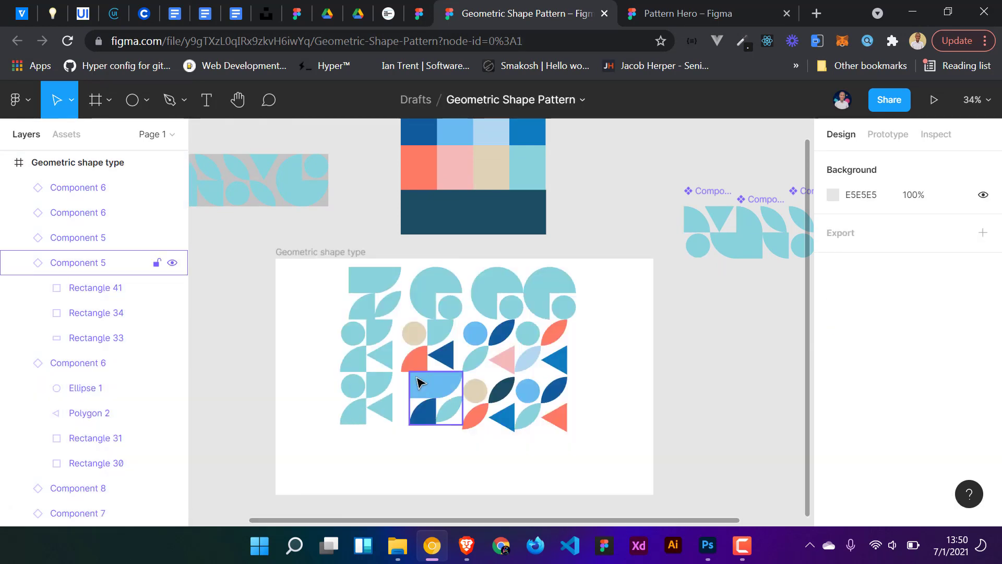
left_click_drag(375, 436, 347, 280)
key("Delete")
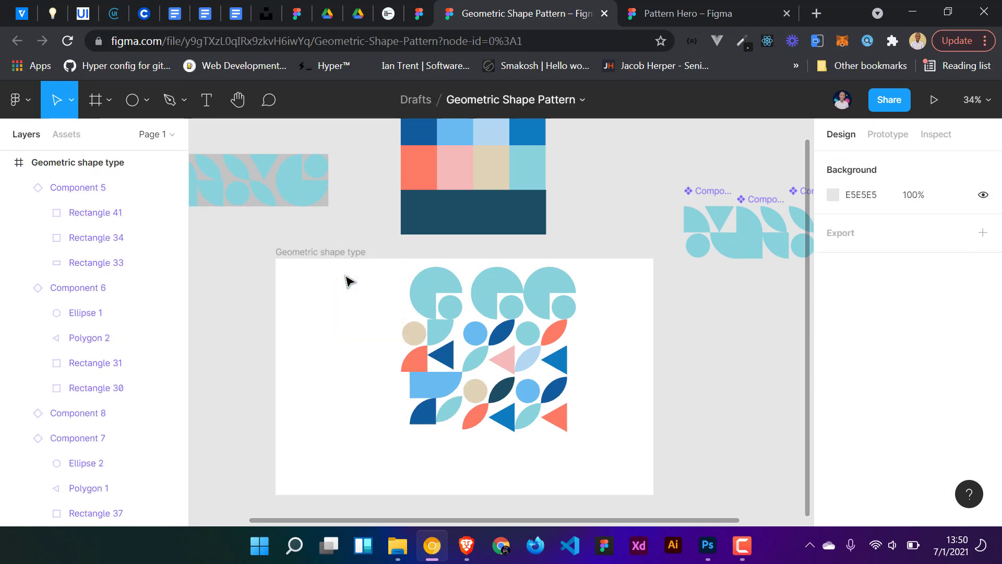
left_click_drag(447, 287, 574, 293)
key("Delete")
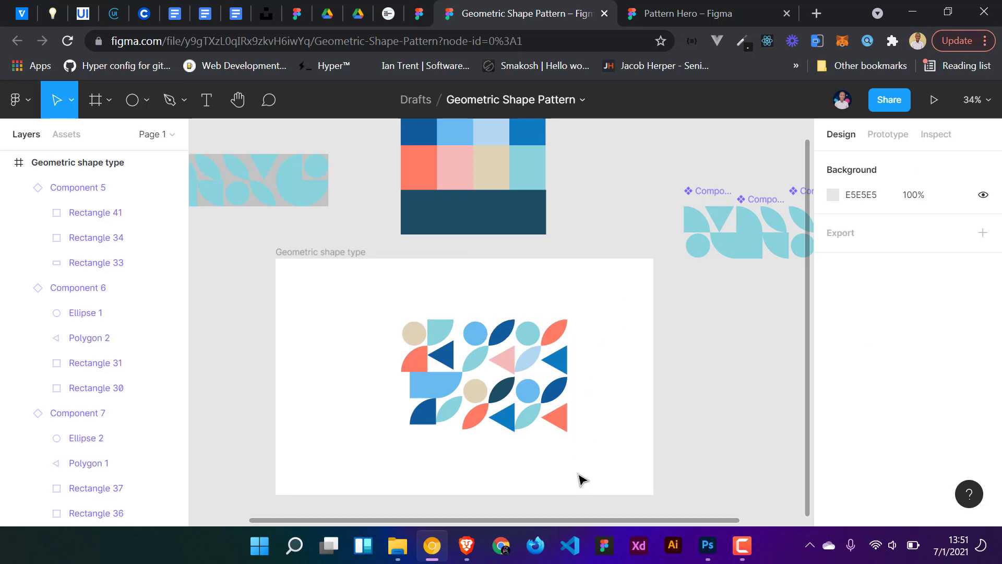
- Group the remaining tiles and scale the group up to about 1045 × 687 inside the frame
left_click_drag(580, 476, 376, 314)
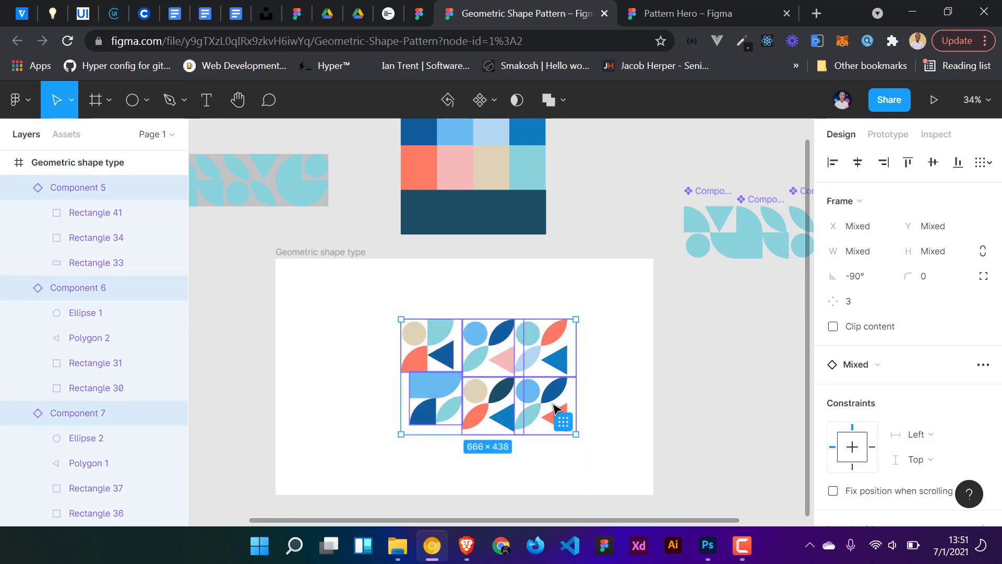
key("ctrl+g")
left_click_drag(575, 436, 599, 465)
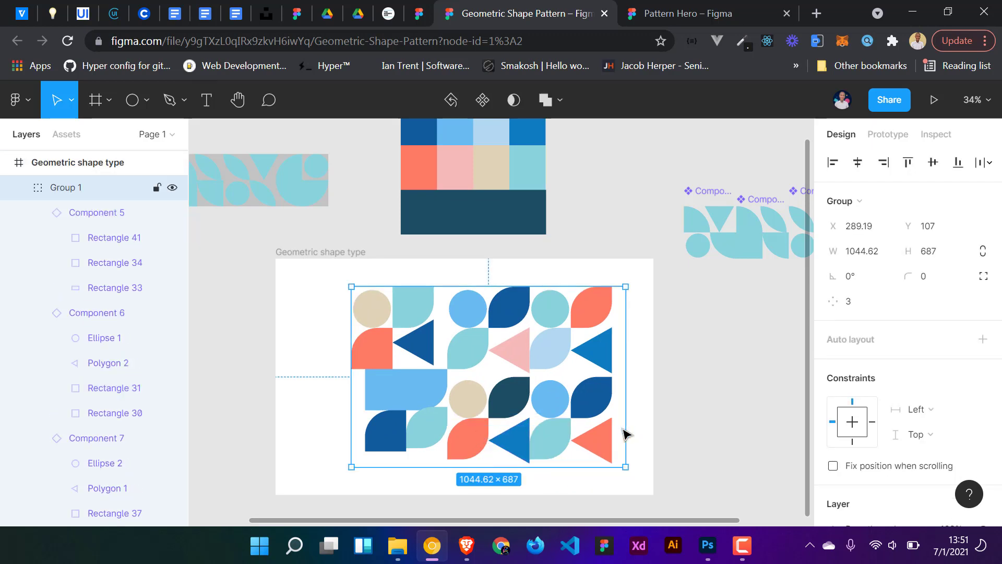
left_click(646, 375)
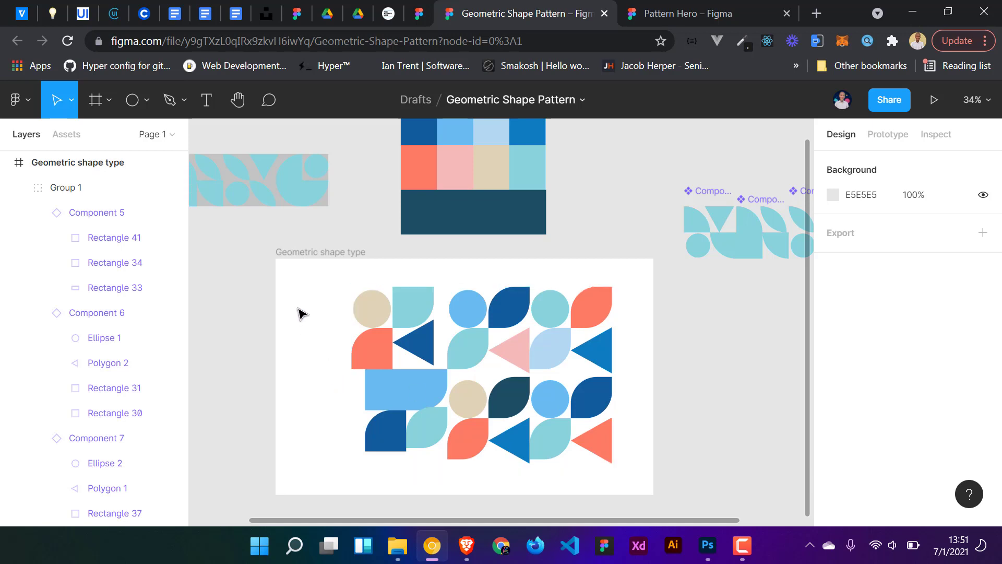
left_click(462, 455)
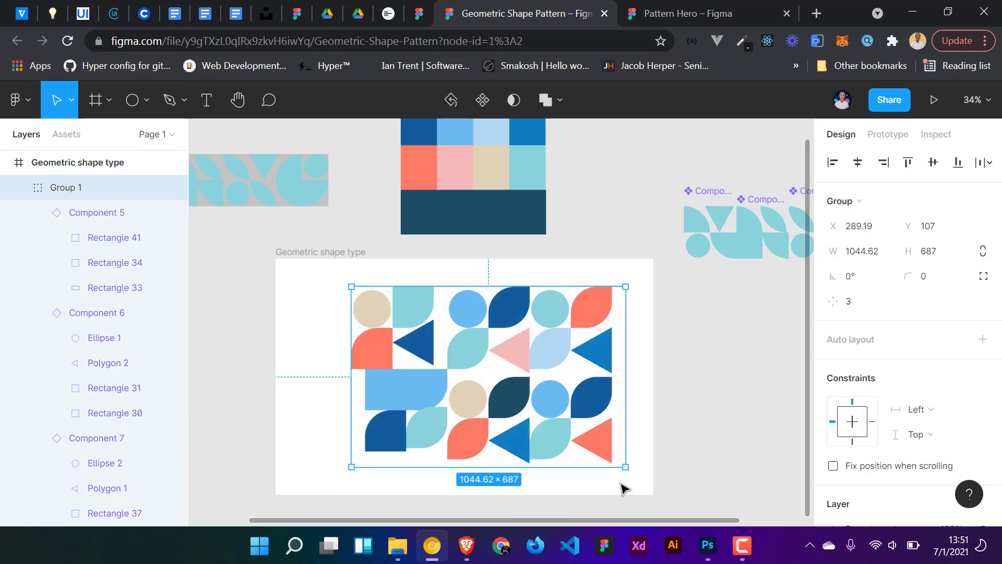